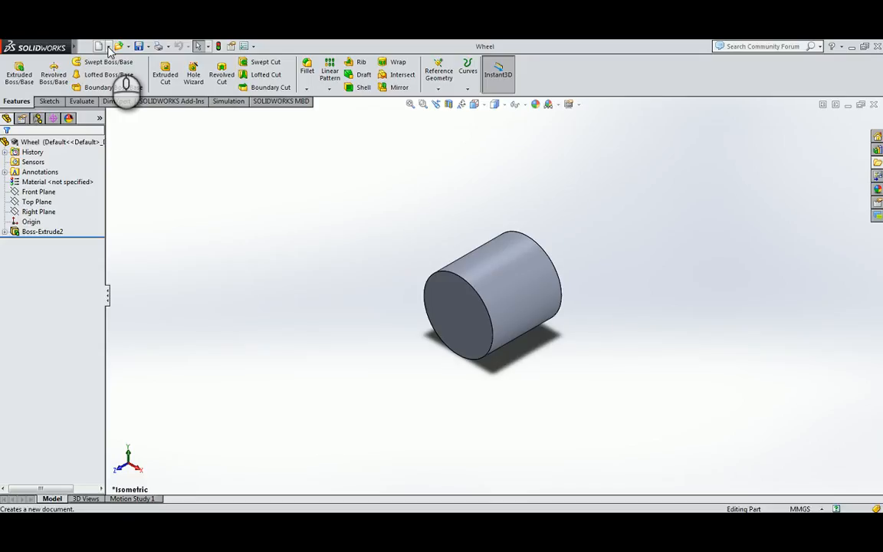
# Step: Save the part as Wheel in the My Parts folder, replacing the existing file
pyautogui.moveTo(76, 46)
pyautogui.click(105, 46)
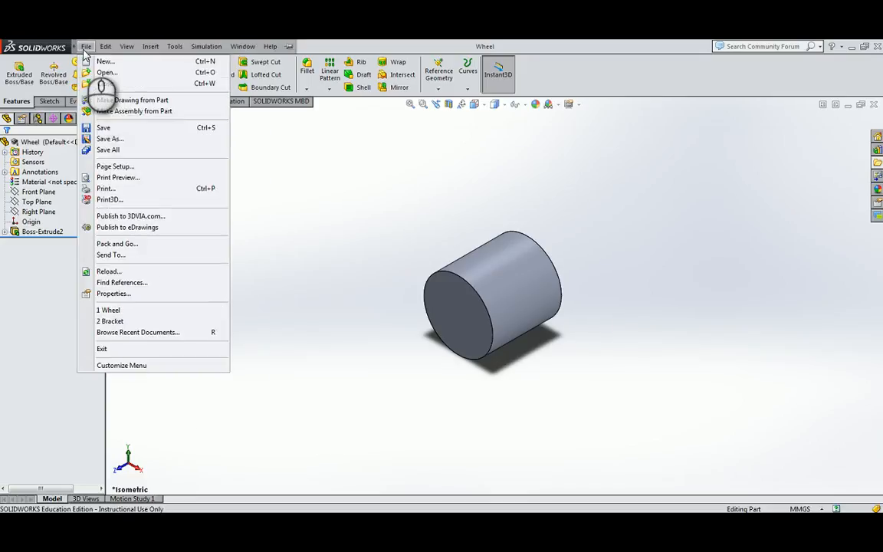
pyautogui.click(110, 138)
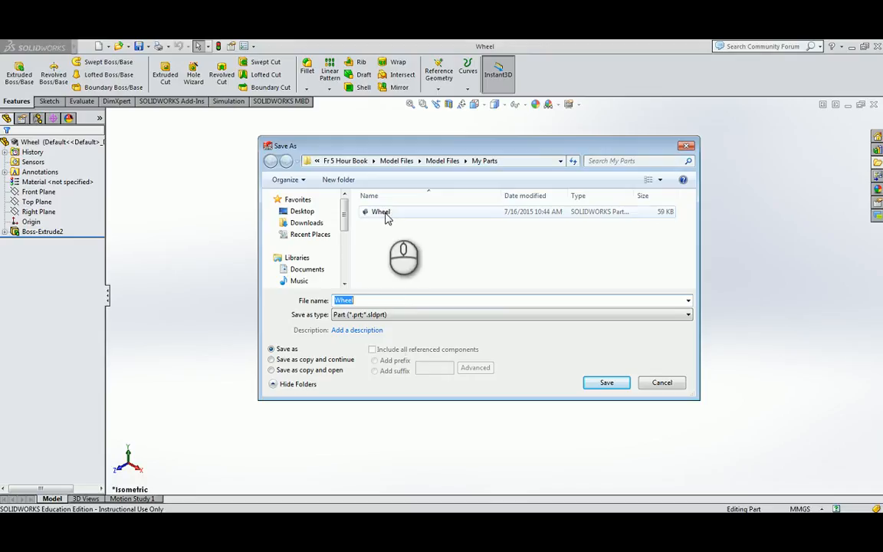
pyautogui.click(606, 383)
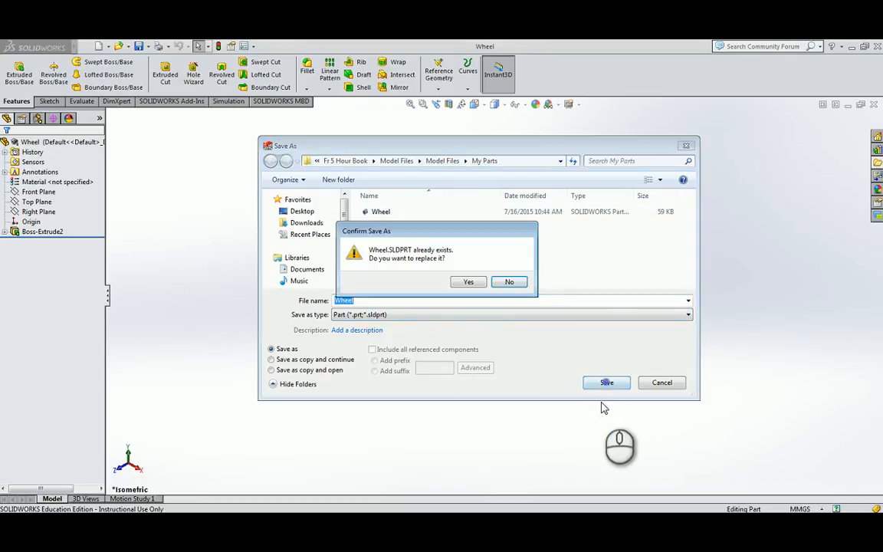
pyautogui.click(473, 282)
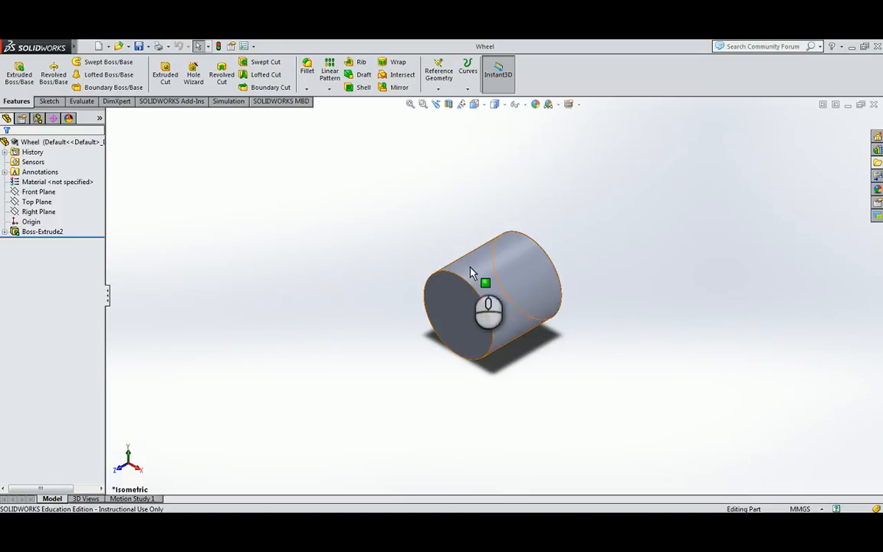
# Step: Start a new sketch on the Right Plane and view it in the standard Right orientation
pyautogui.click(27, 212)
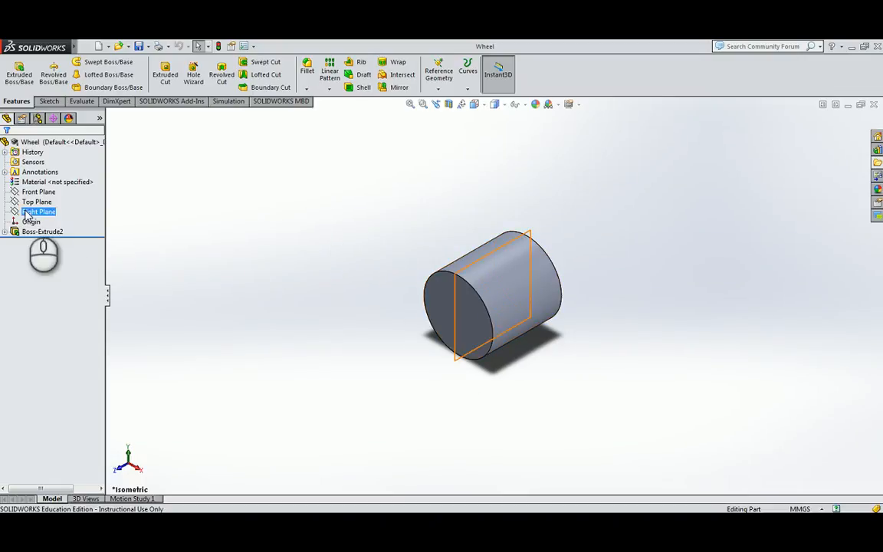
pyautogui.rightClick(27, 212)
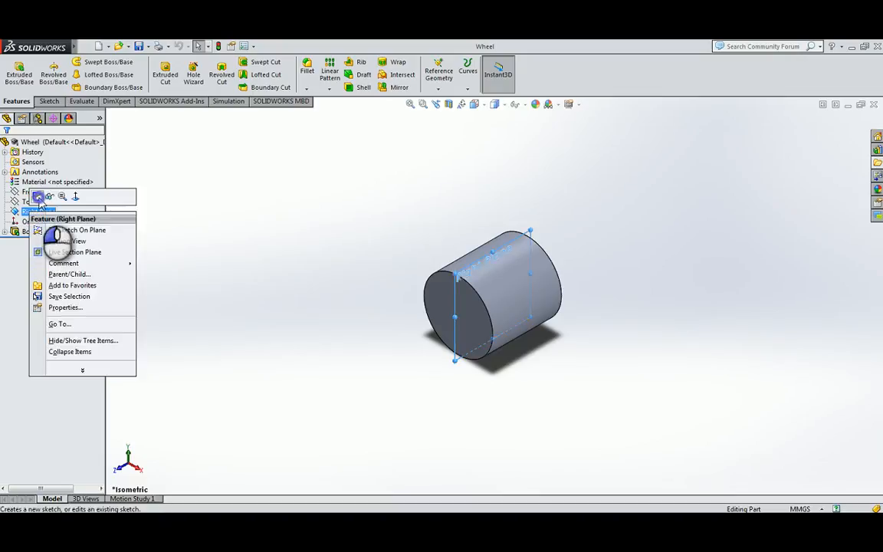
pyautogui.click(37, 197)
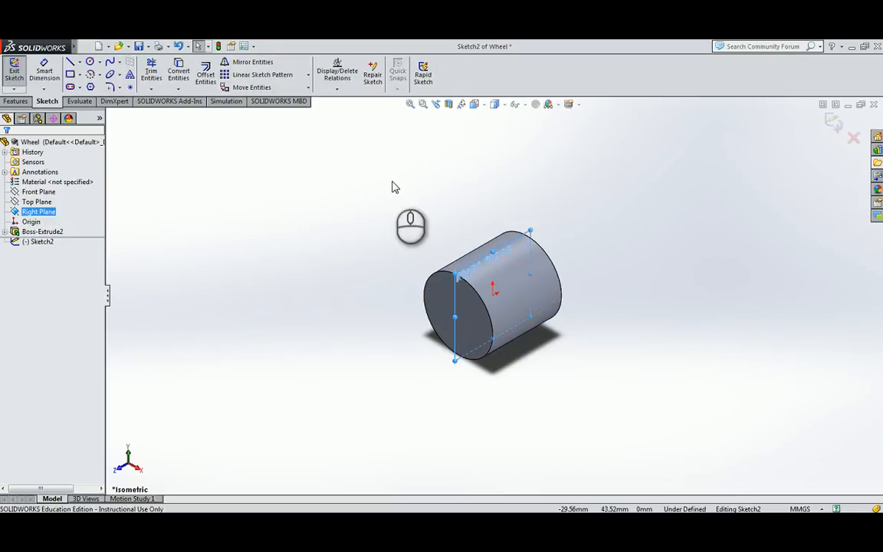
pyautogui.click(474, 104)
pyautogui.click(501, 145)
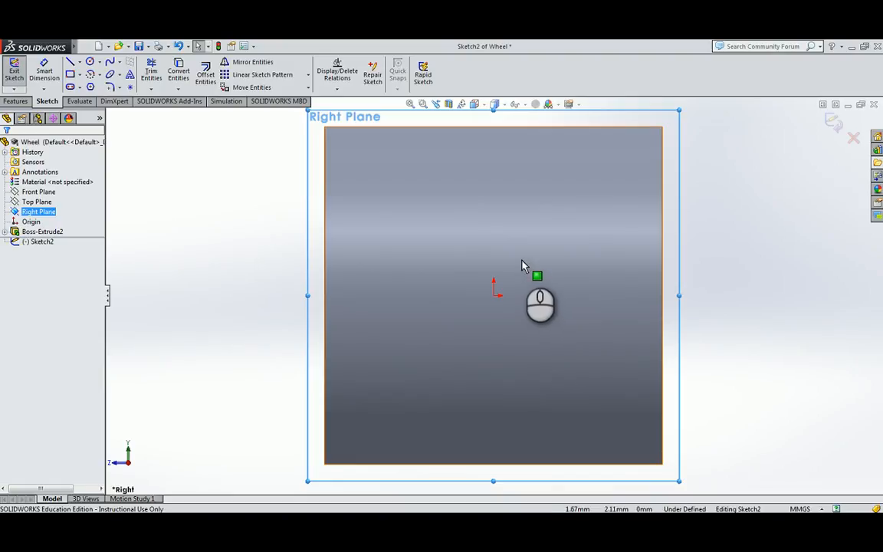
pyautogui.scroll(6, 521, 264)
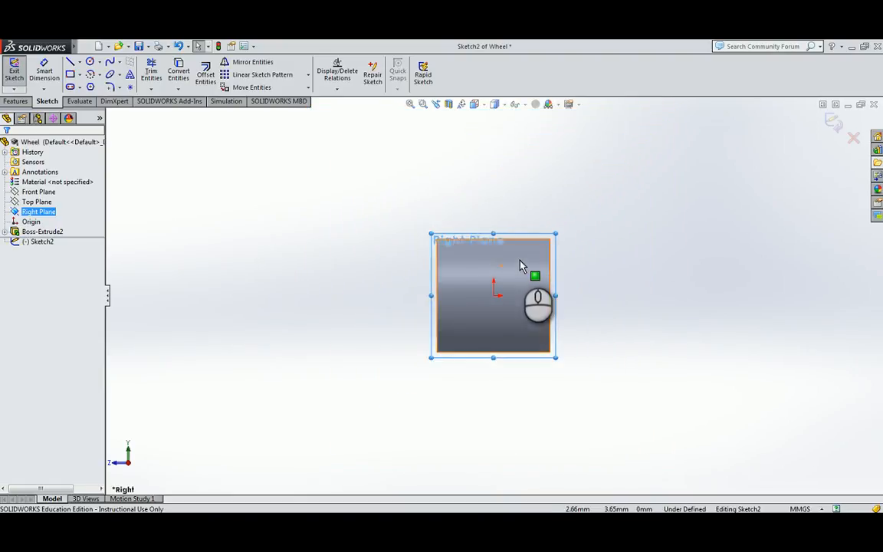
pyautogui.scroll(3, 520, 265)
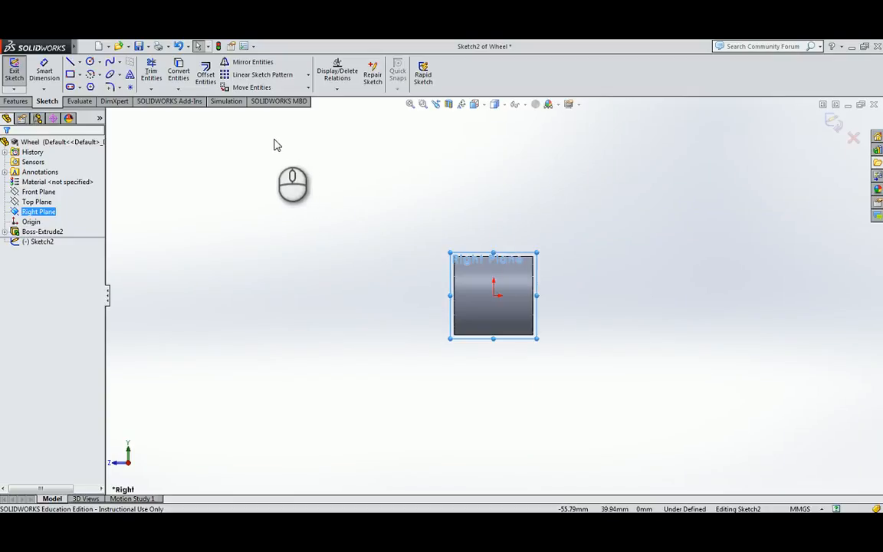
# Step: Sketch a vertical centerline about 66 mm long upward from the midpoint of the cylinder's top edge
pyautogui.click(79, 62)
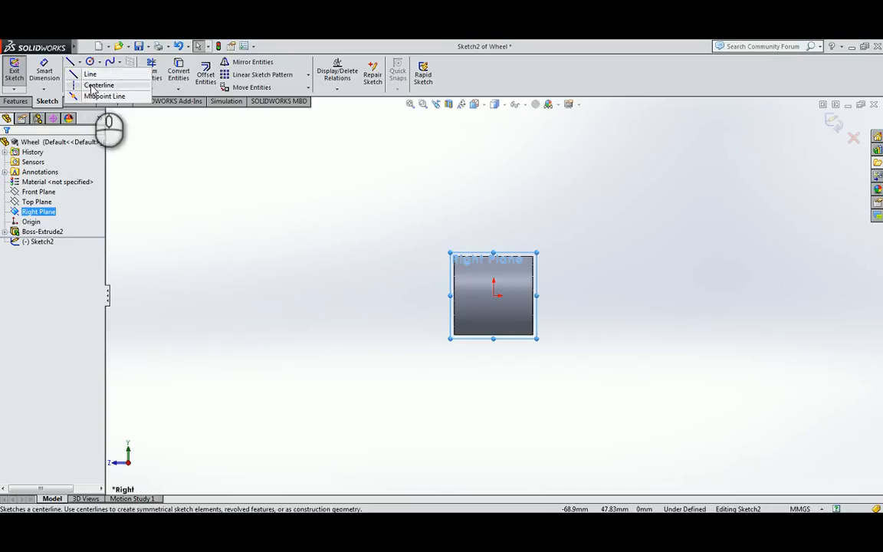
pyautogui.click(91, 86)
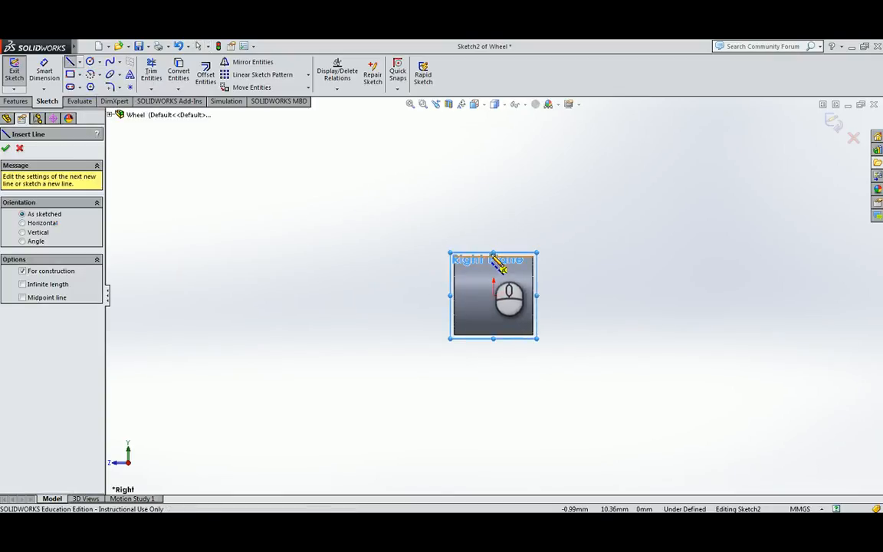
pyautogui.scroll(1, 493, 256)
pyautogui.scroll(-5, 494, 260)
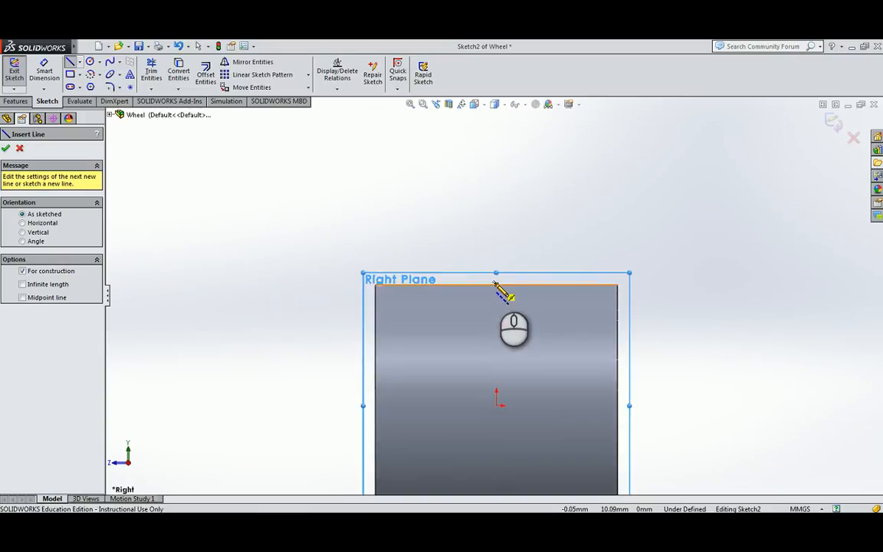
pyautogui.click(496, 284)
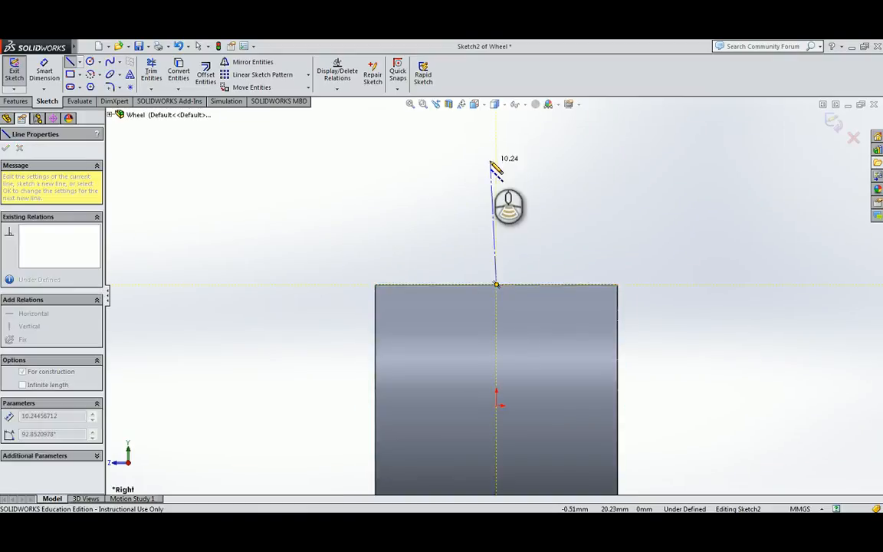
pyautogui.scroll(-2, 497, 165)
pyautogui.scroll(7, 498, 166)
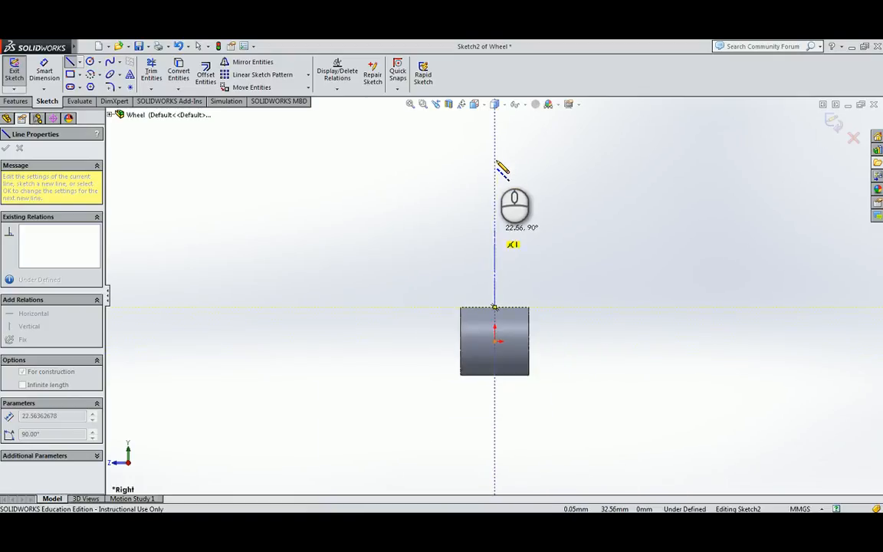
pyautogui.scroll(3, 499, 162)
pyautogui.scroll(5, 498, 161)
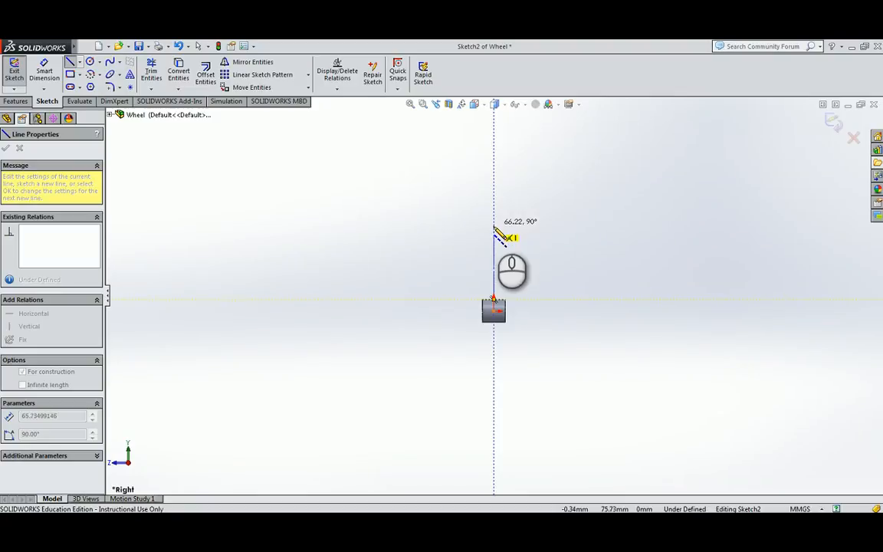
pyautogui.click(494, 228)
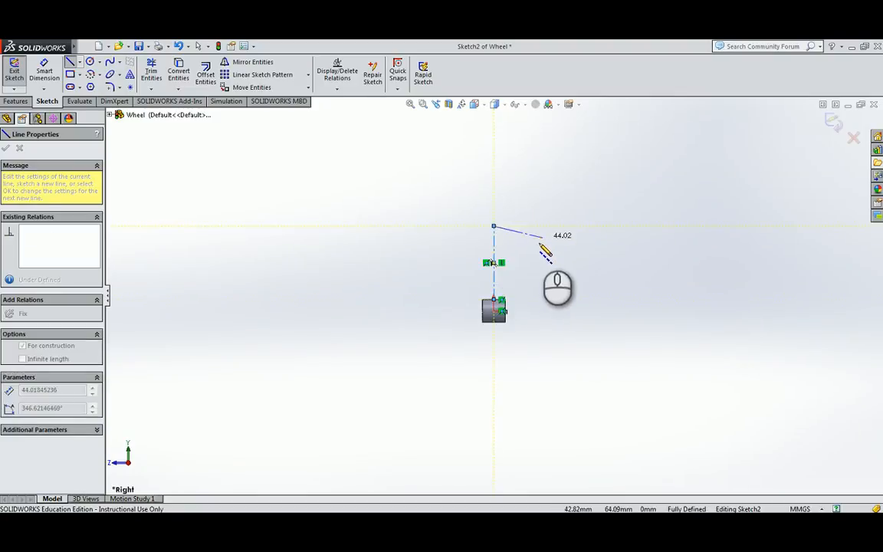
pyautogui.press('Escape')
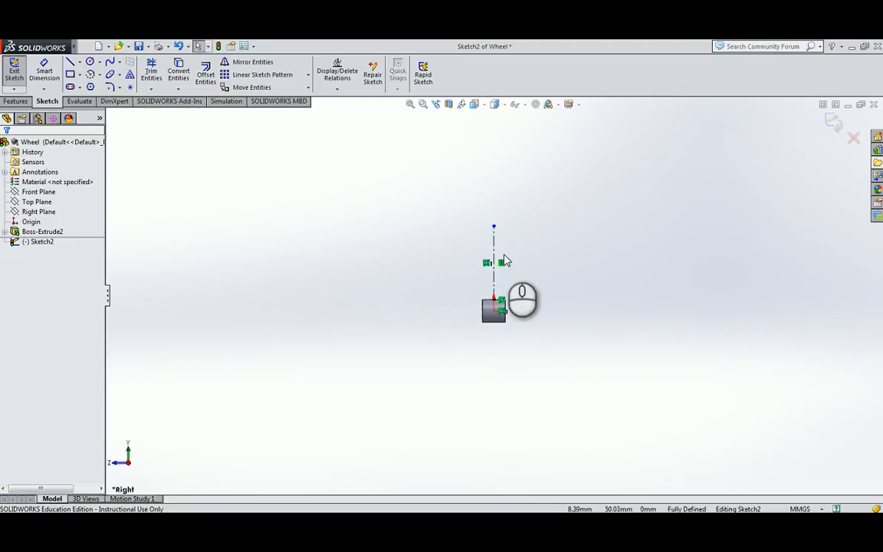
# Step: Sketch a line about 4.25 mm along the cylinder's top edge from the centerline's base, continuing into a vertical line about 36 mm high
pyautogui.scroll(-5, 502, 291)
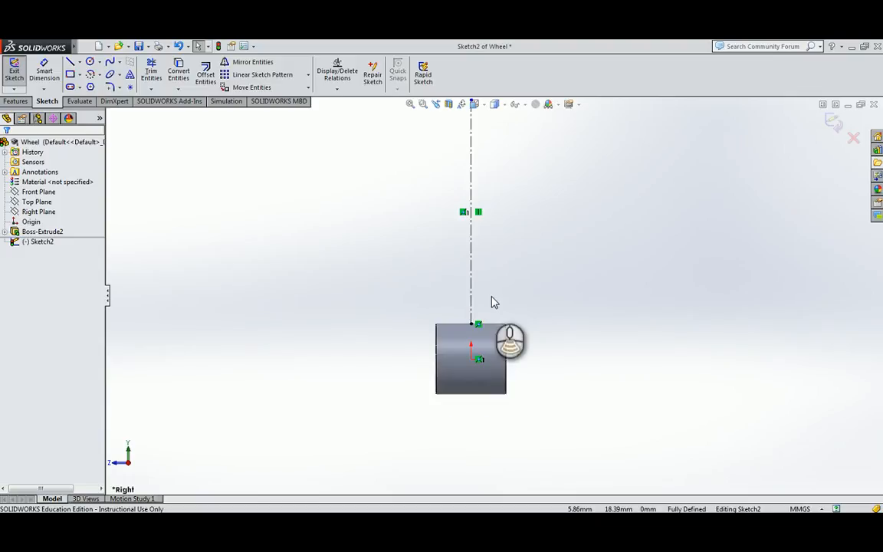
pyautogui.scroll(-5, 477, 329)
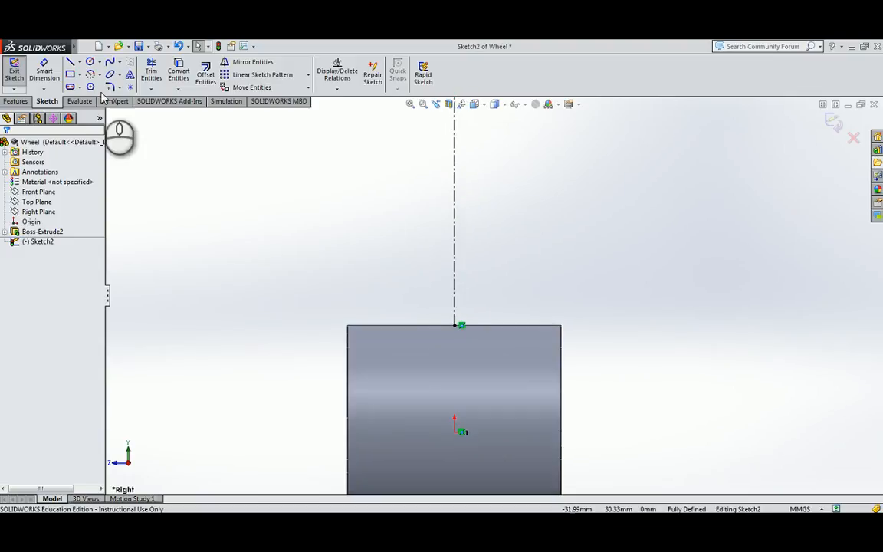
pyautogui.click(70, 63)
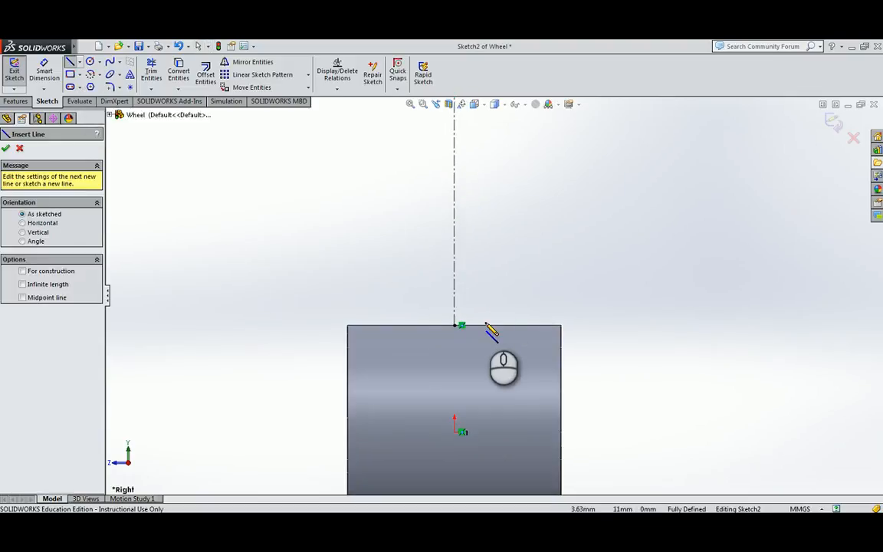
pyautogui.click(455, 326)
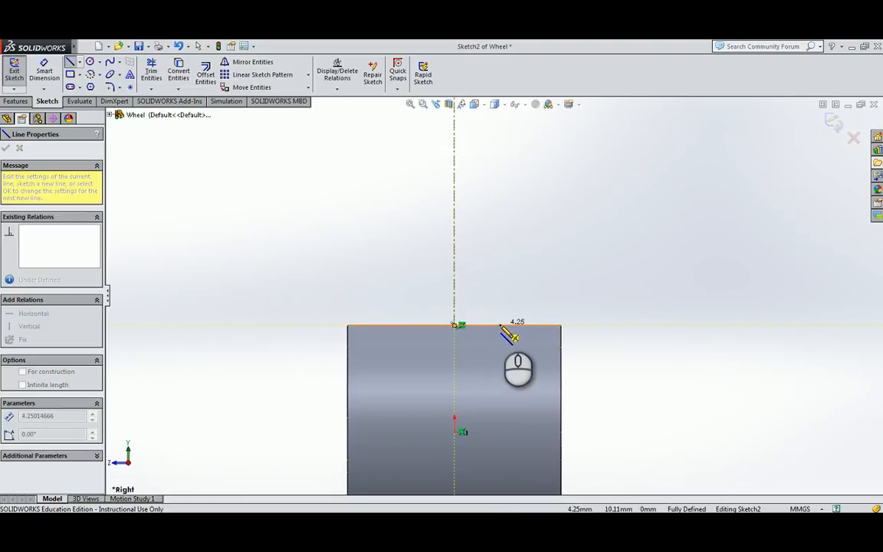
pyautogui.click(499, 326)
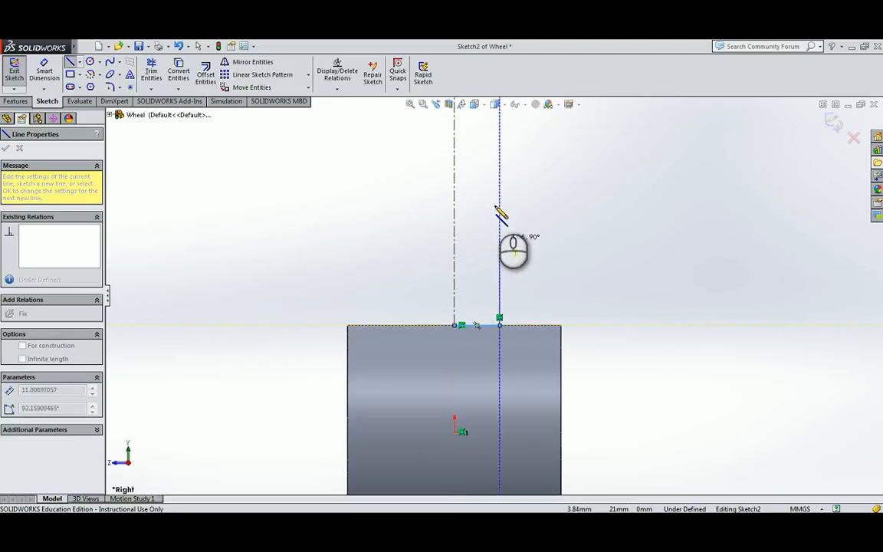
pyautogui.scroll(5, 504, 179)
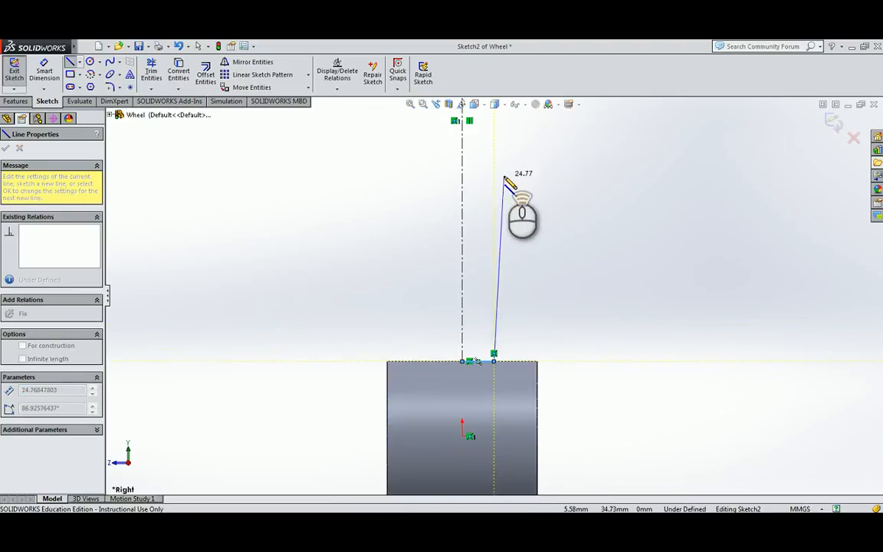
pyautogui.scroll(5, 509, 183)
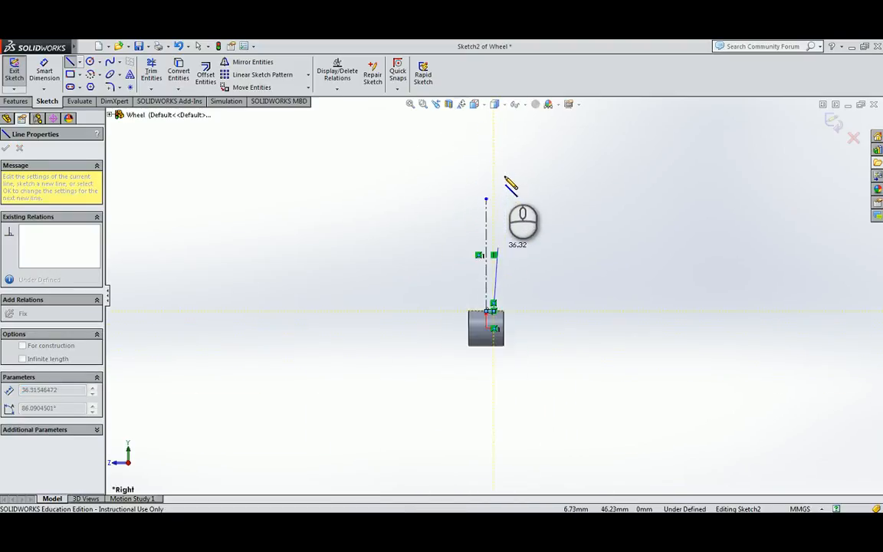
pyautogui.click(494, 249)
# Step: Continue the profile with an outward diagonal line, a vertical line, and a horizontal line about 12.3 mm long ending on the centerline
pyautogui.click(507, 234)
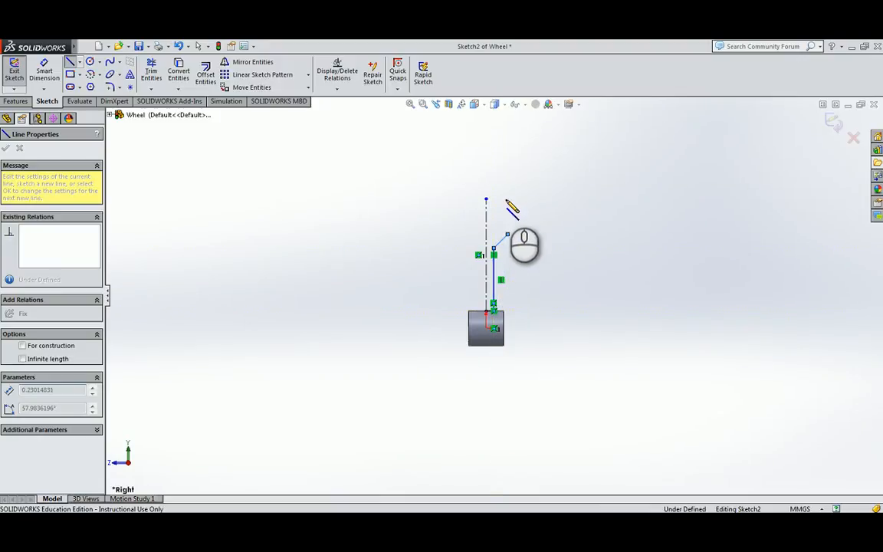
pyautogui.click(507, 203)
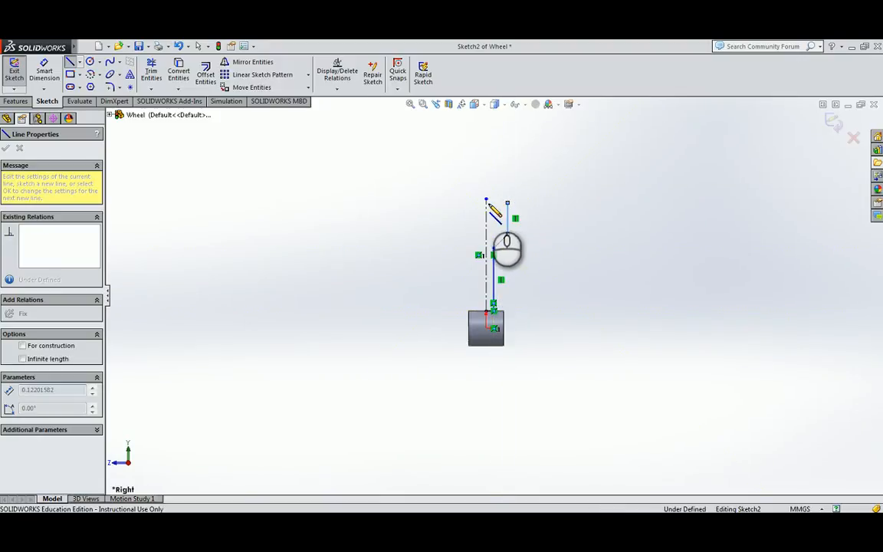
pyautogui.scroll(-6, 486, 201)
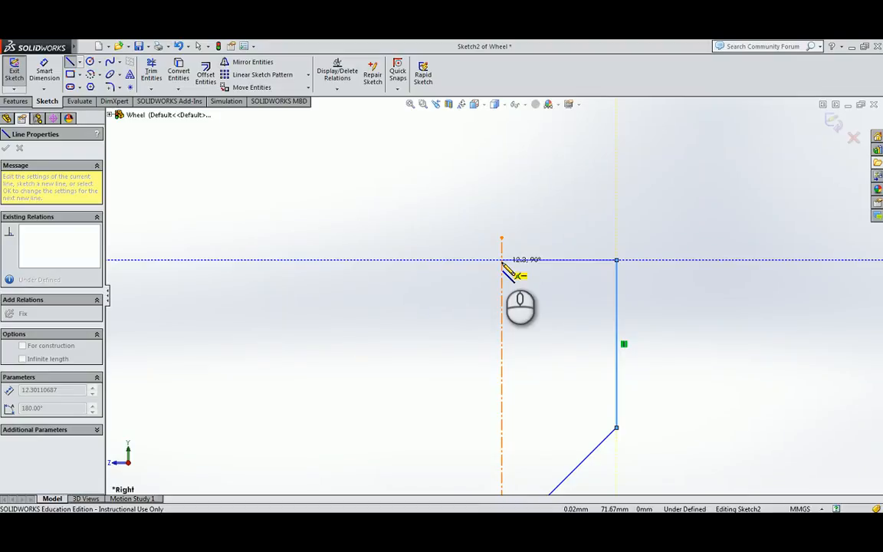
pyautogui.click(502, 260)
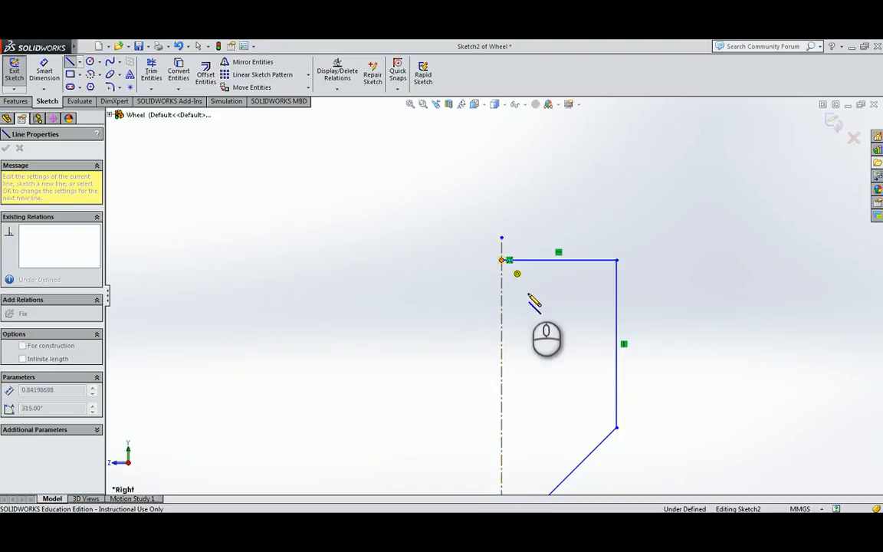
pyautogui.press('Escape')
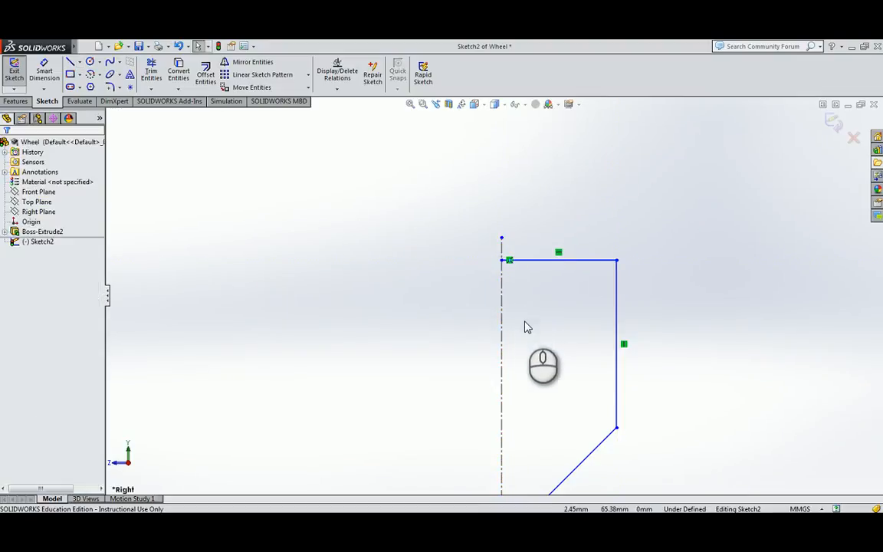
# Step: Mirror the half profile about the vertical centerline to form the complete closed wheel cross-section in the Right view
pyautogui.scroll(-3, 524, 328)
pyautogui.scroll(5, 524, 328)
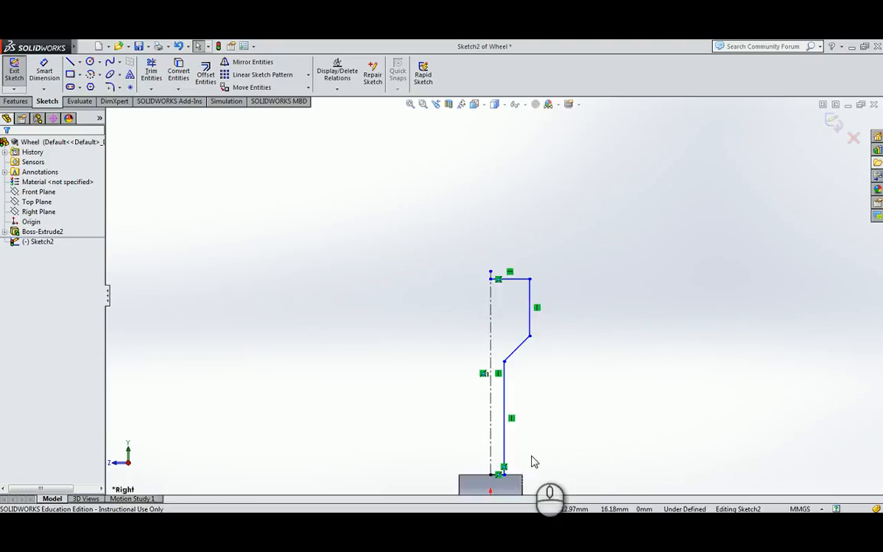
pyautogui.moveTo(520, 421); pyautogui.dragTo(521, 400, button='middle')
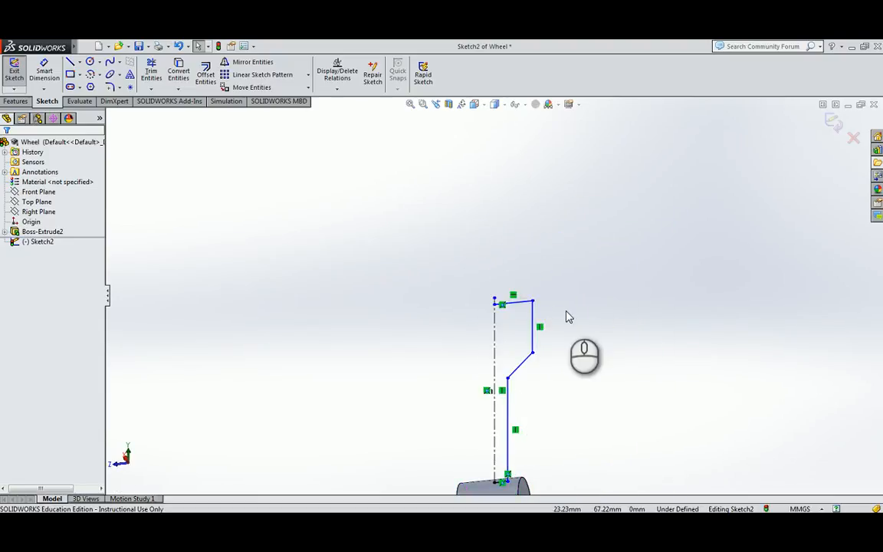
pyautogui.click(491, 106)
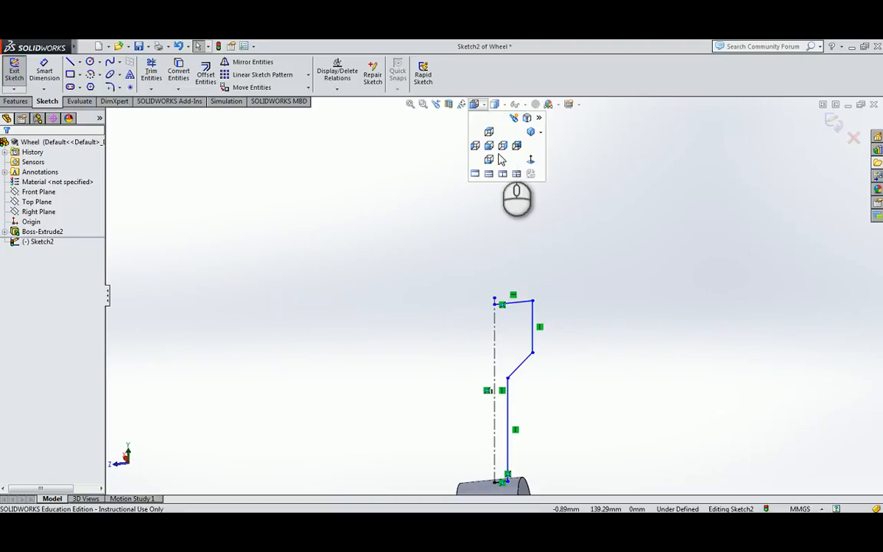
pyautogui.click(505, 147)
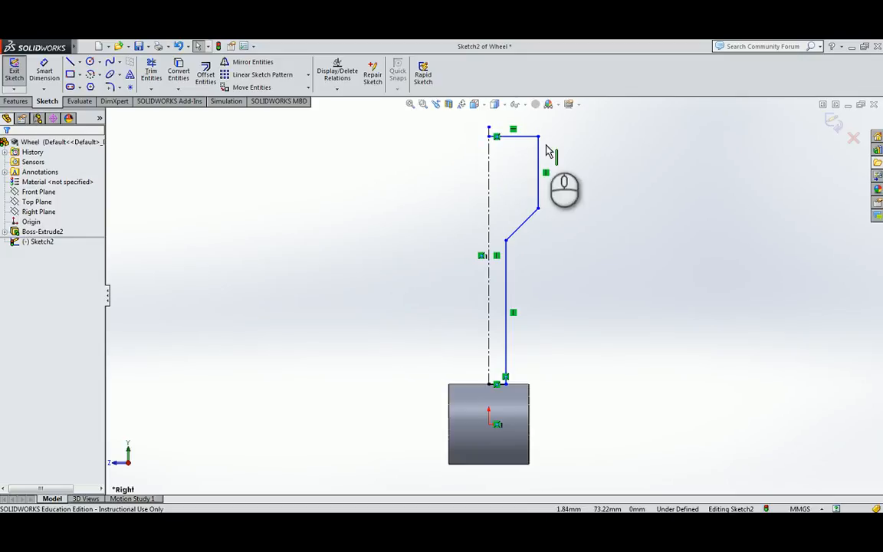
pyautogui.moveTo(448, 121)
pyautogui.mouseDown()
pyautogui.moveTo(491, 197)
pyautogui.moveTo(560, 398)
pyautogui.mouseUp()
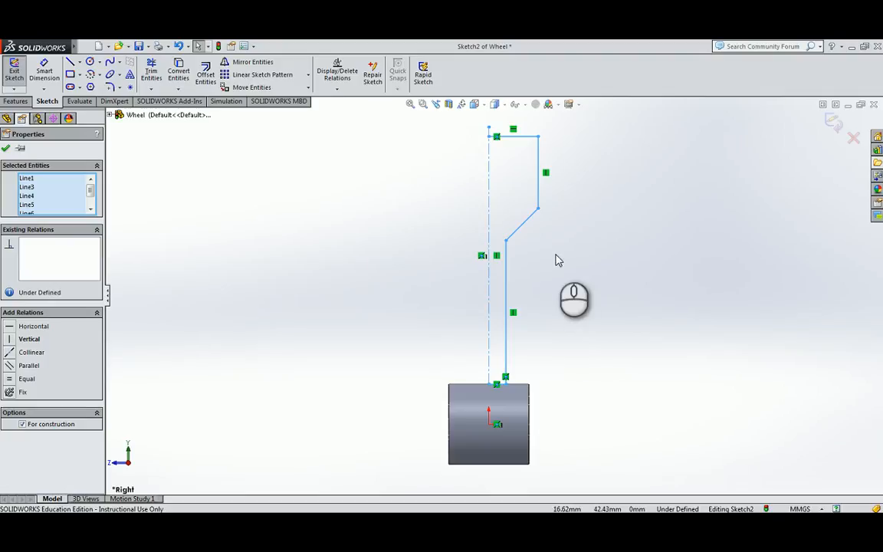
pyautogui.click(250, 62)
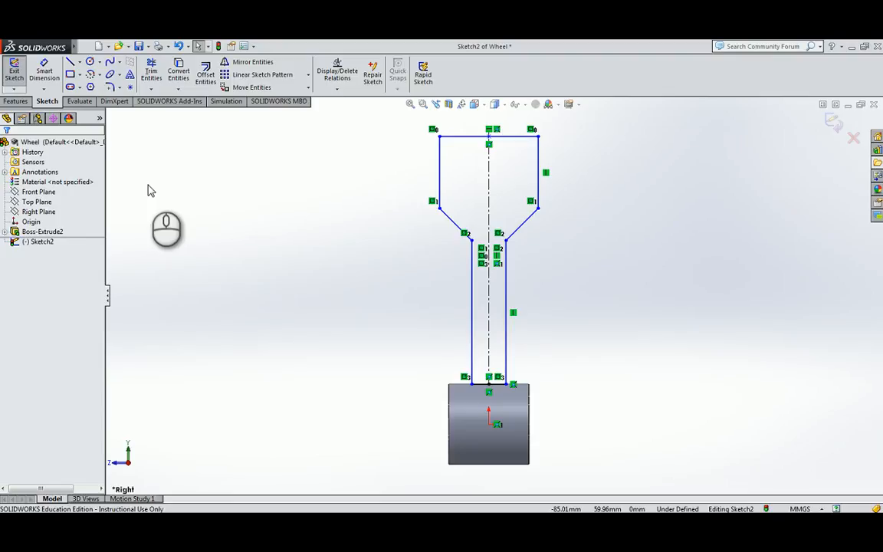
# Step: Dimension the profile's short base line on the cylinder's top edge and set its width to 4 mm
pyautogui.click(46, 73)
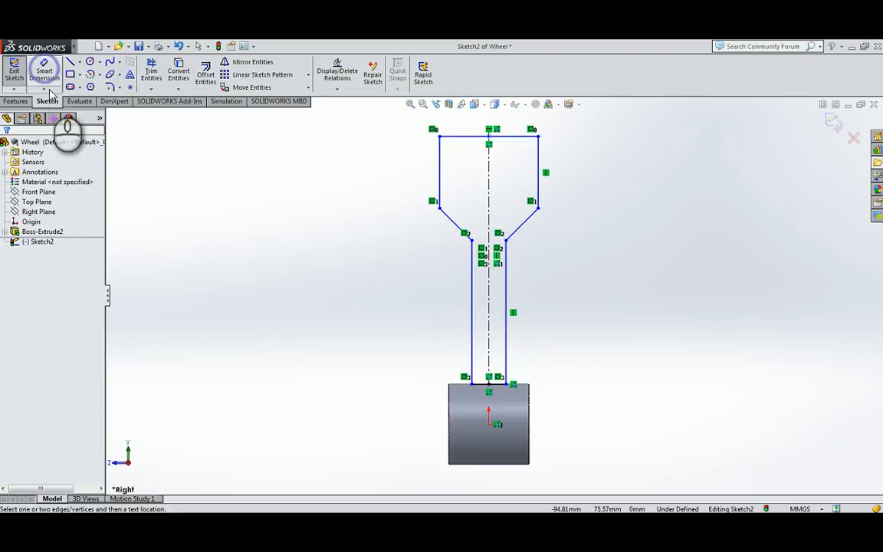
pyautogui.scroll(-2, 482, 389)
pyautogui.scroll(-3, 481, 387)
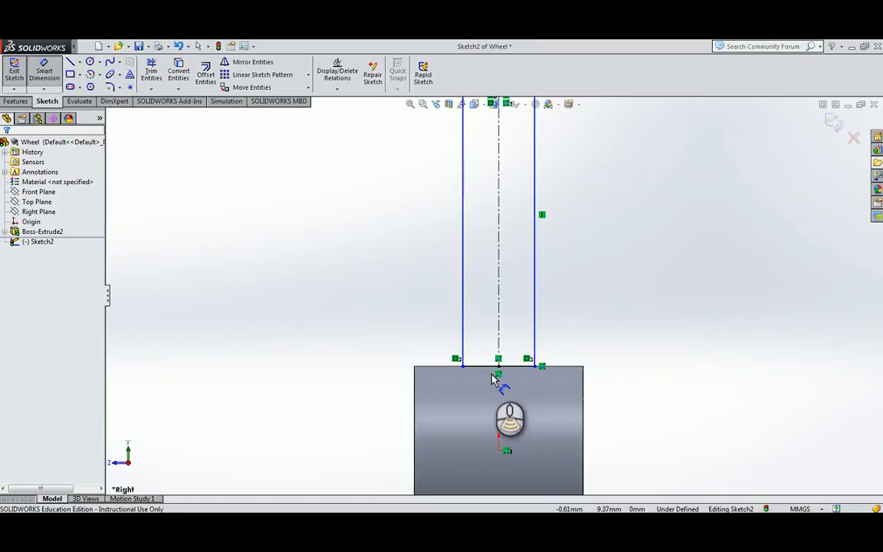
pyautogui.click(484, 353)
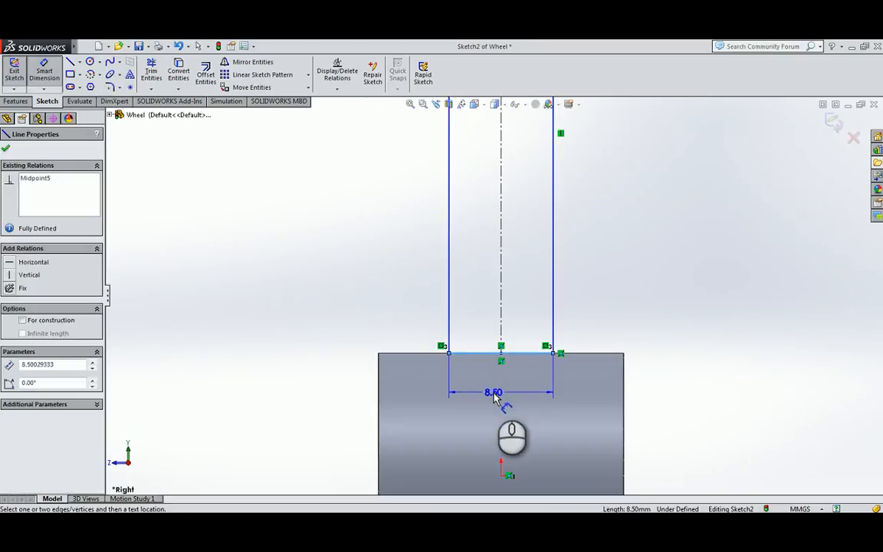
pyautogui.click(495, 395)
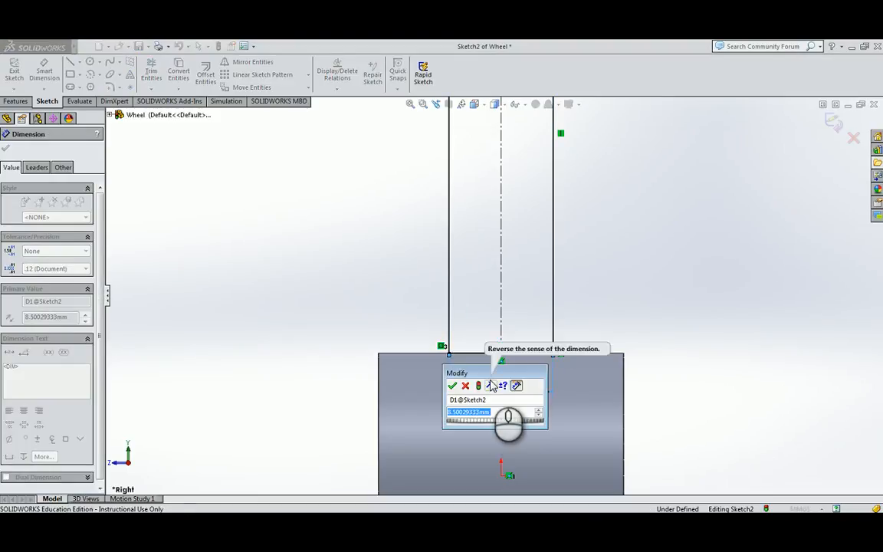
pyautogui.write('4')
pyautogui.press('Return')
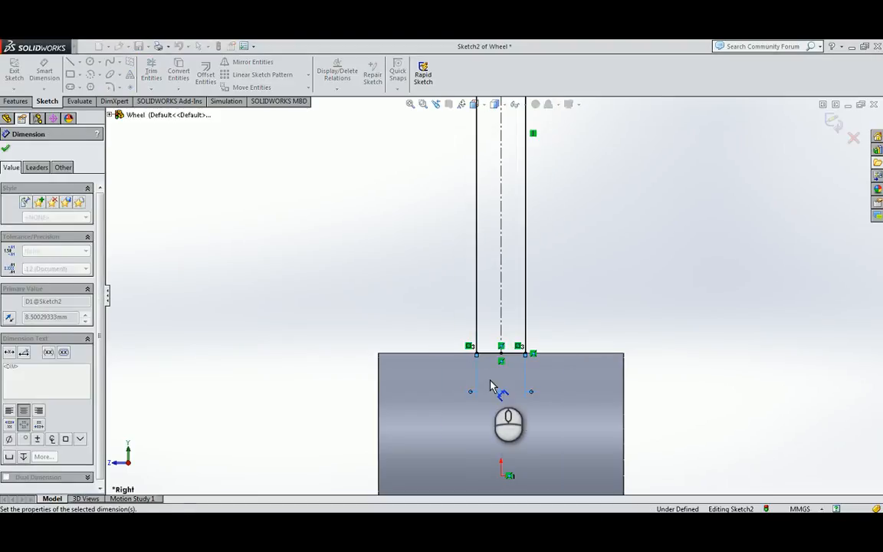
# Step: Dimension the vertical line rising from the cylinder and set its length to 30 mm
pyautogui.scroll(2, 623, 189)
pyautogui.scroll(1, 622, 190)
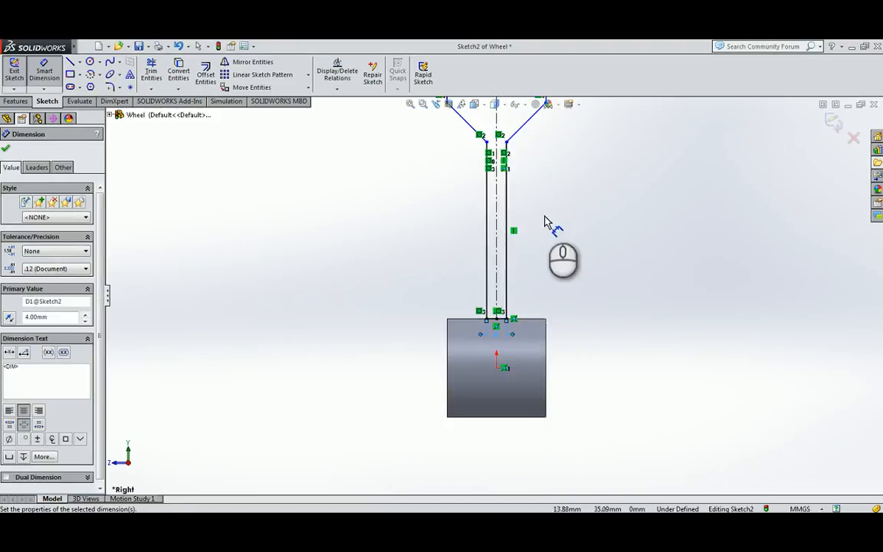
pyautogui.click(506, 224)
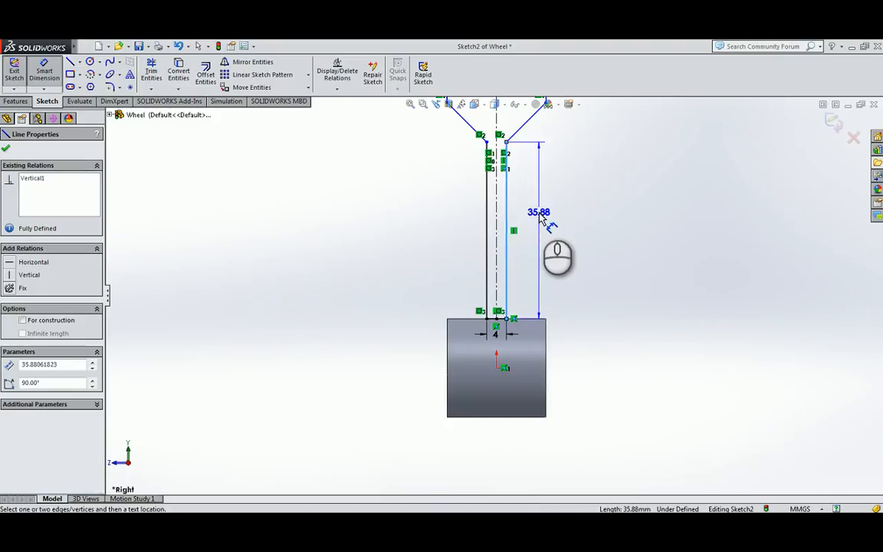
pyautogui.click(539, 213)
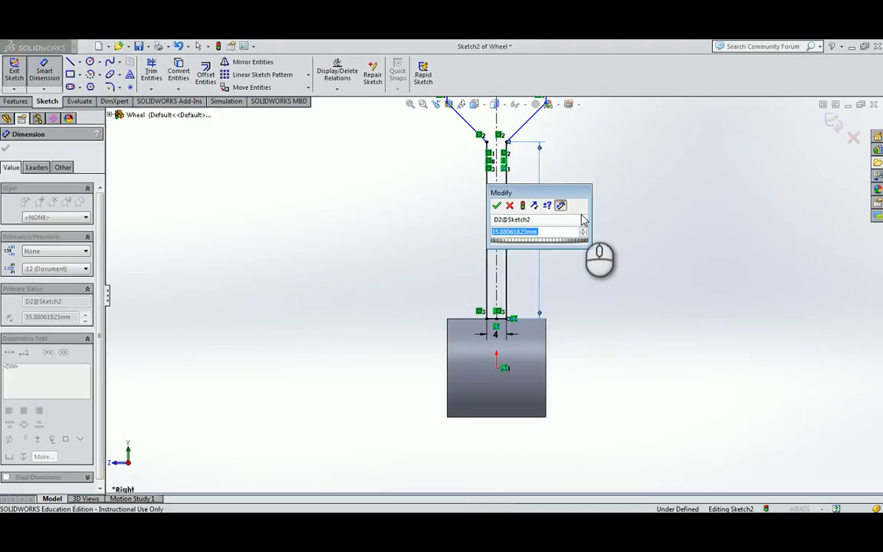
pyautogui.write('30')
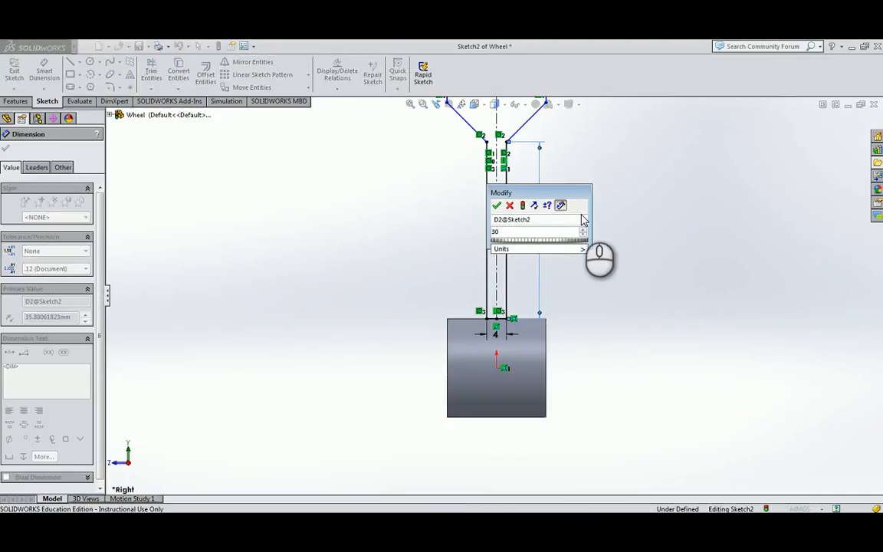
pyautogui.press('Return')
# Step: Dimension the angle between the profile's top horizontal line and the diagonal line, setting it to 30 degrees
pyautogui.scroll(2, 578, 181)
pyautogui.scroll(-2, 580, 181)
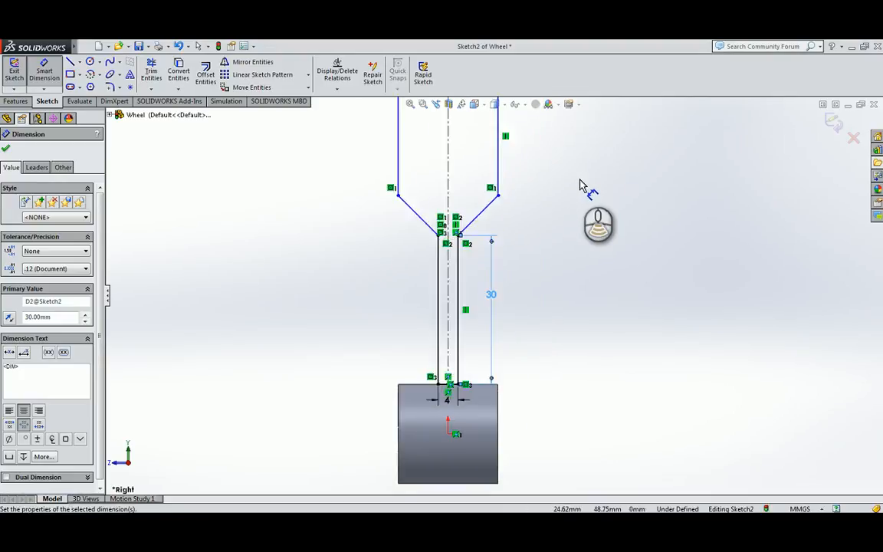
pyautogui.scroll(3, 582, 183)
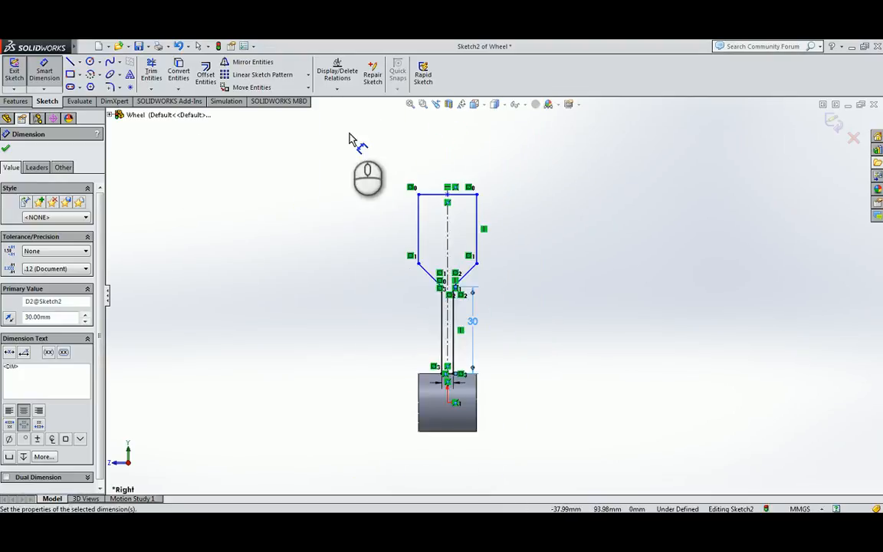
pyautogui.click(435, 194)
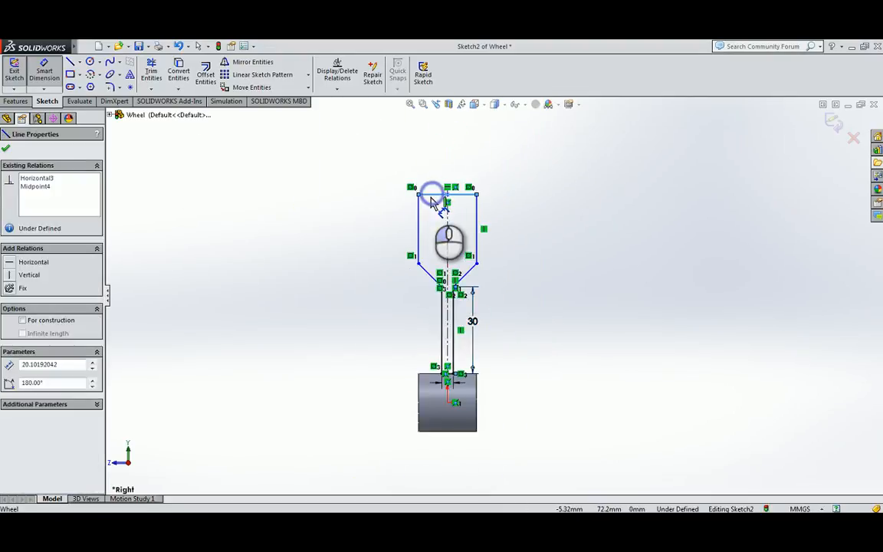
pyautogui.click(468, 273)
pyautogui.click(363, 274)
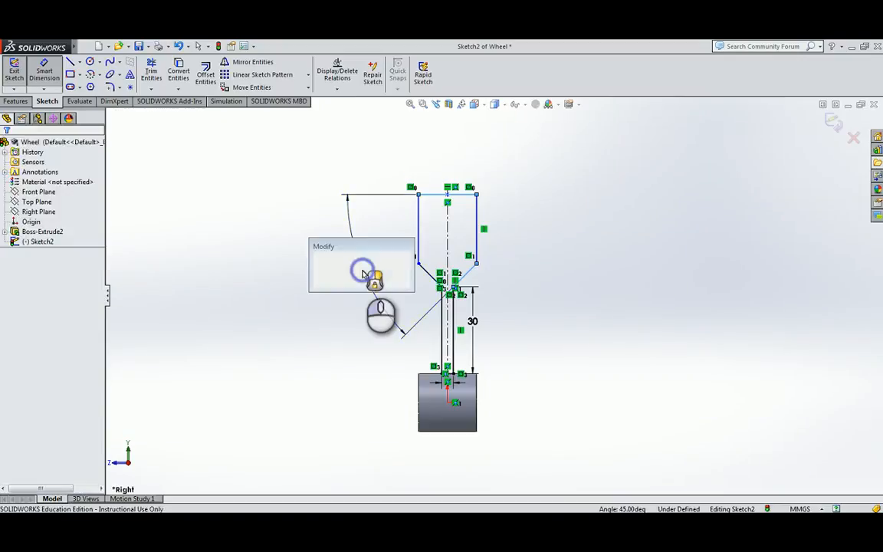
pyautogui.write('3')
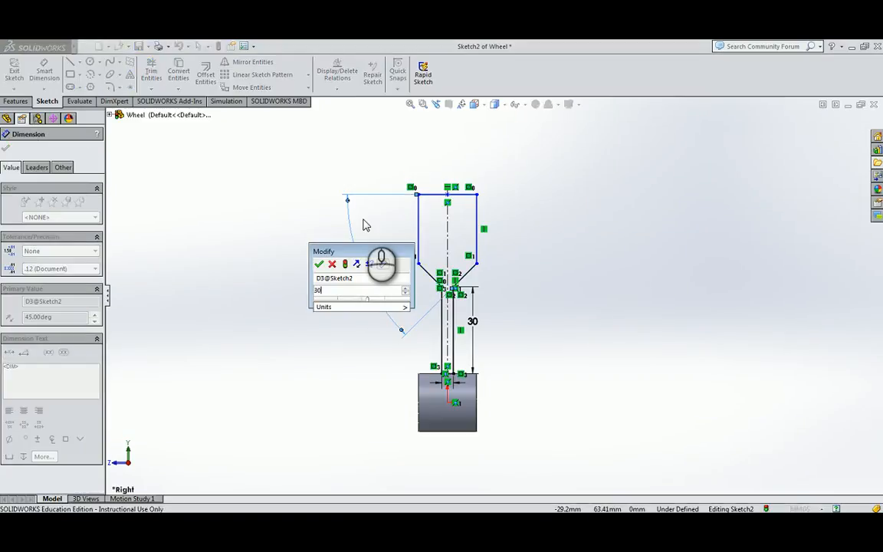
pyautogui.write('0')
pyautogui.press('Return')
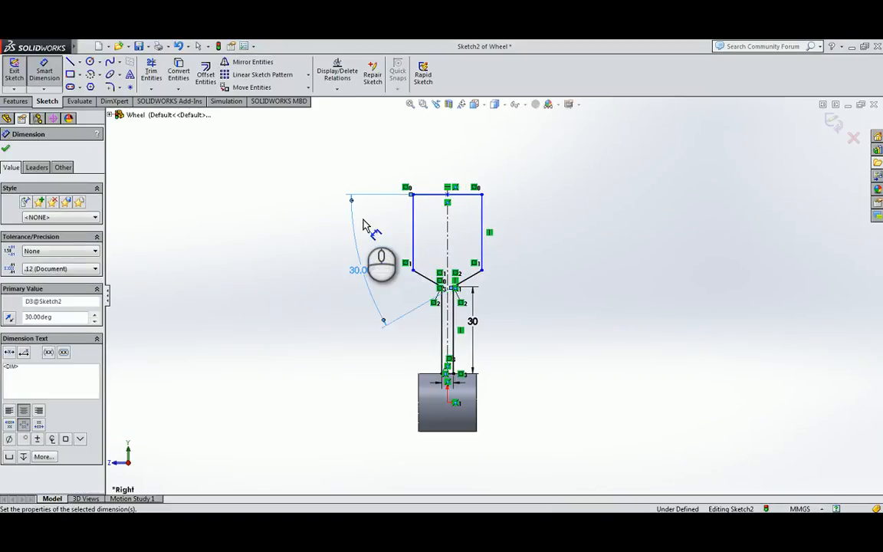
# Step: Dimension the distance from the profile's top line to the centerline's base point on the cylinder as 35 mm
pyautogui.click(466, 195)
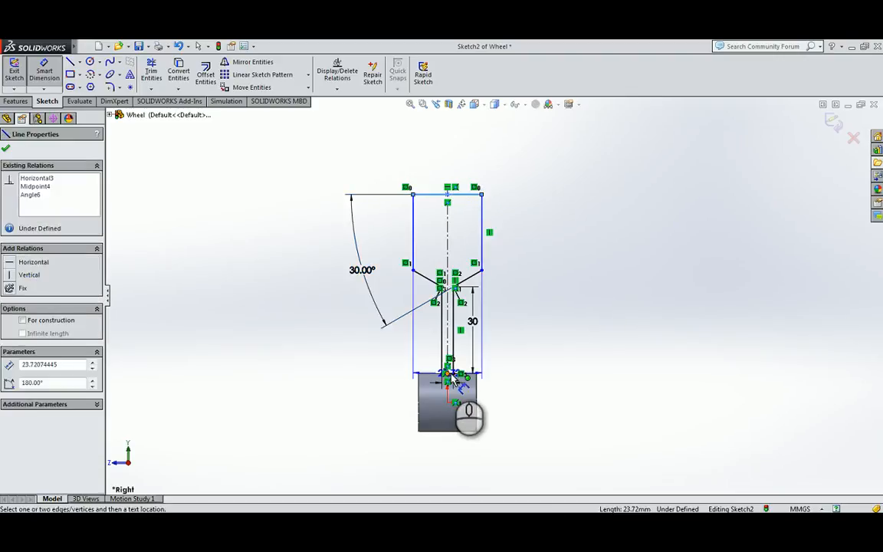
pyautogui.scroll(3, 459, 368)
pyautogui.scroll(-3, 475, 329)
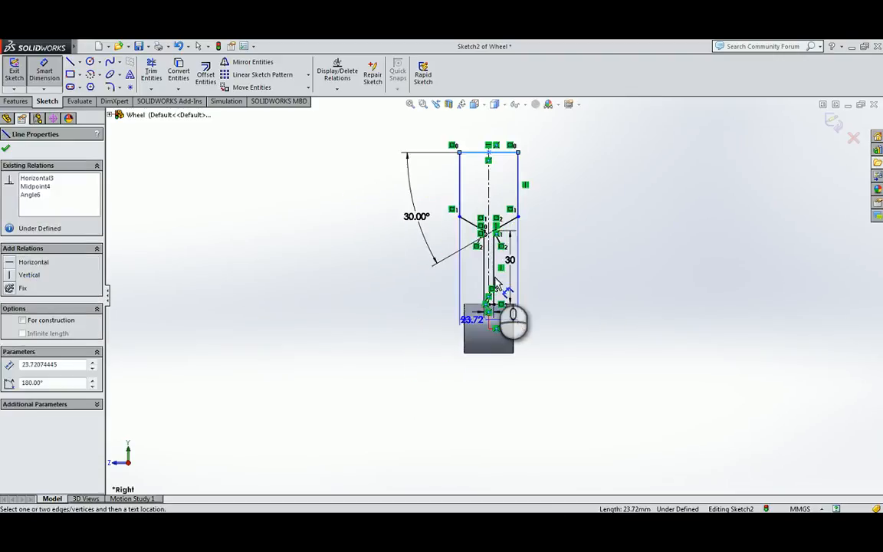
pyautogui.scroll(-5, 495, 283)
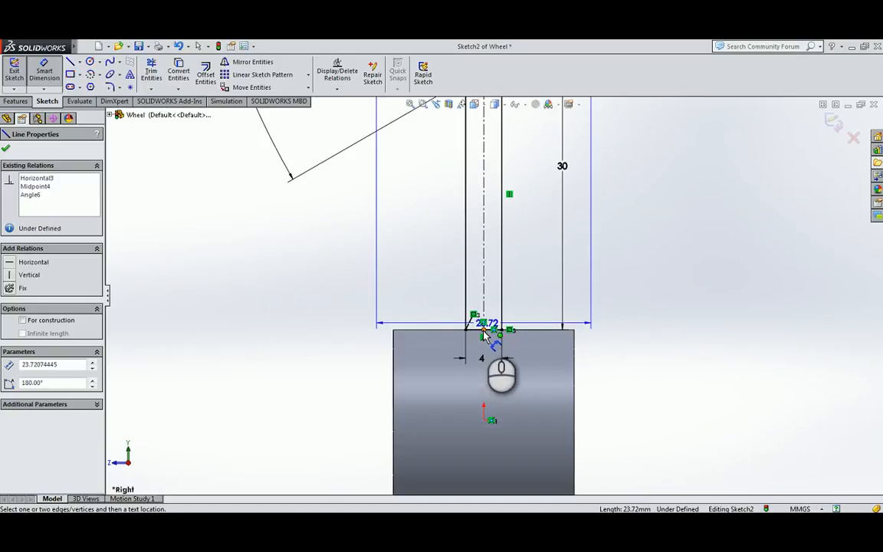
pyautogui.click(483, 330)
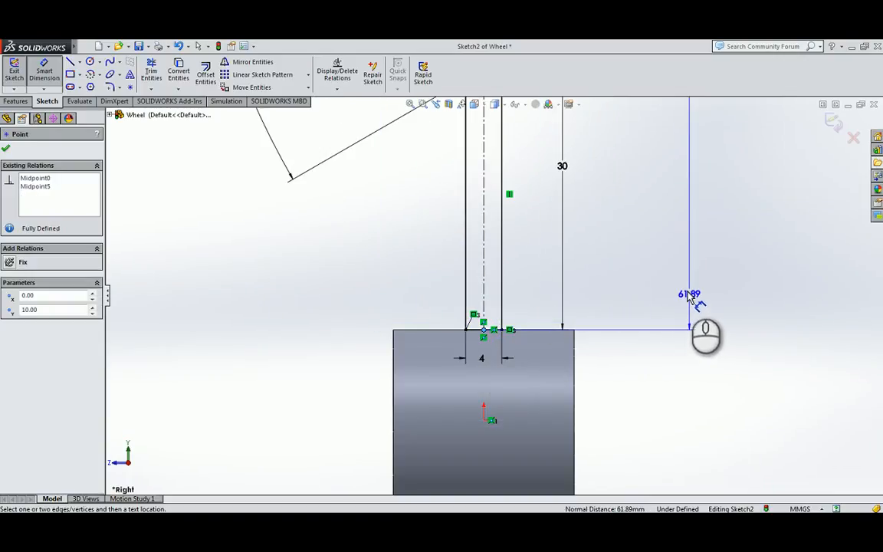
pyautogui.click(690, 295)
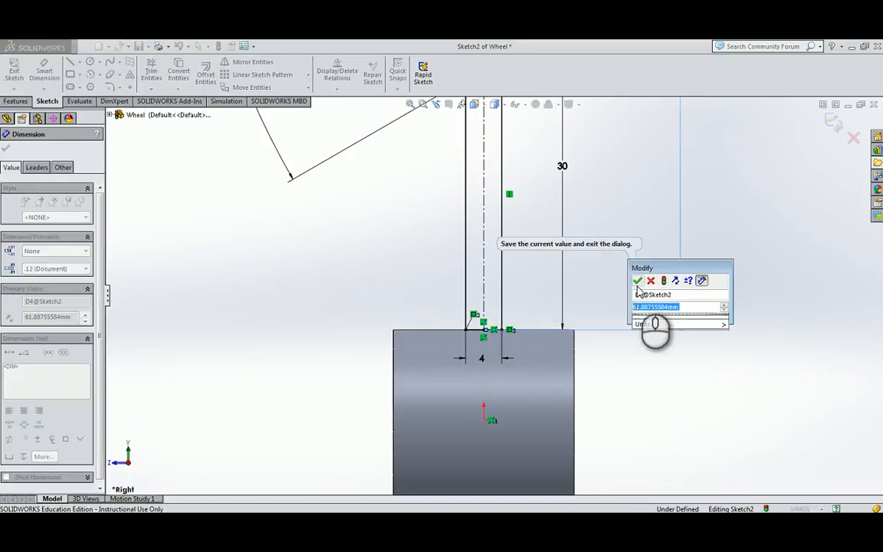
pyautogui.write('35')
pyautogui.click(637, 281)
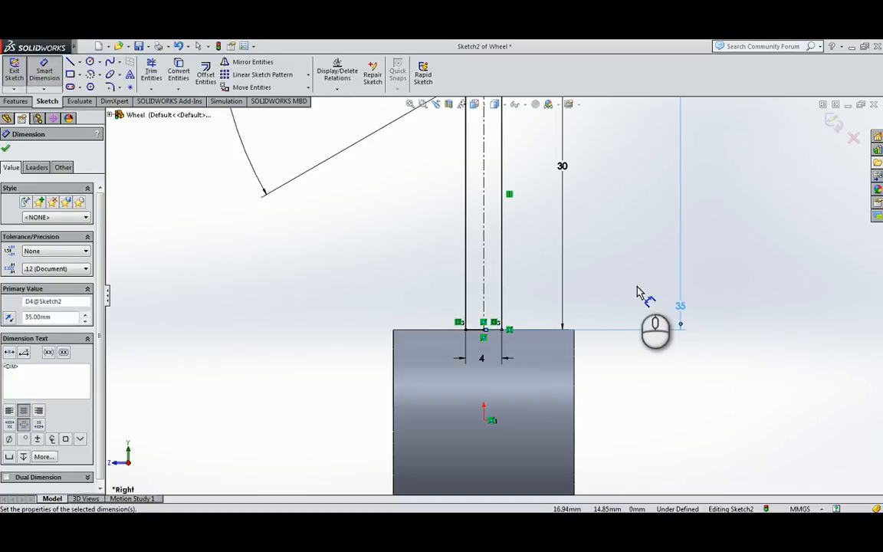
# Step: Dimension the profile's top horizontal line and set its width to 10 mm
pyautogui.scroll(2, 589, 172)
pyautogui.scroll(-4, 536, 218)
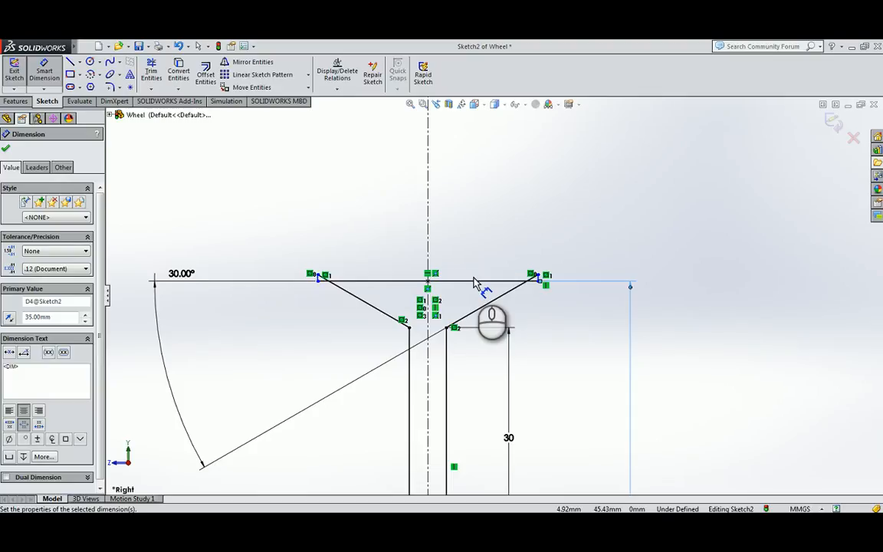
pyautogui.click(458, 282)
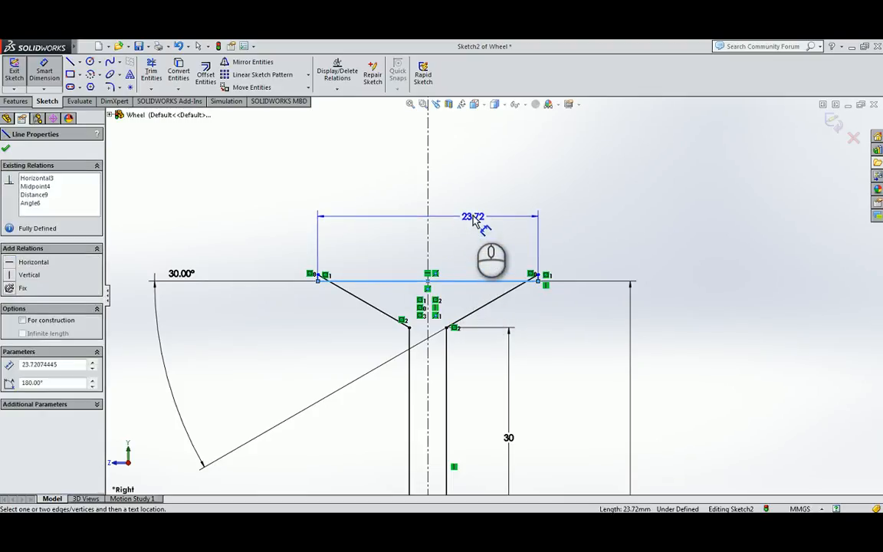
pyautogui.click(477, 214)
pyautogui.write('10')
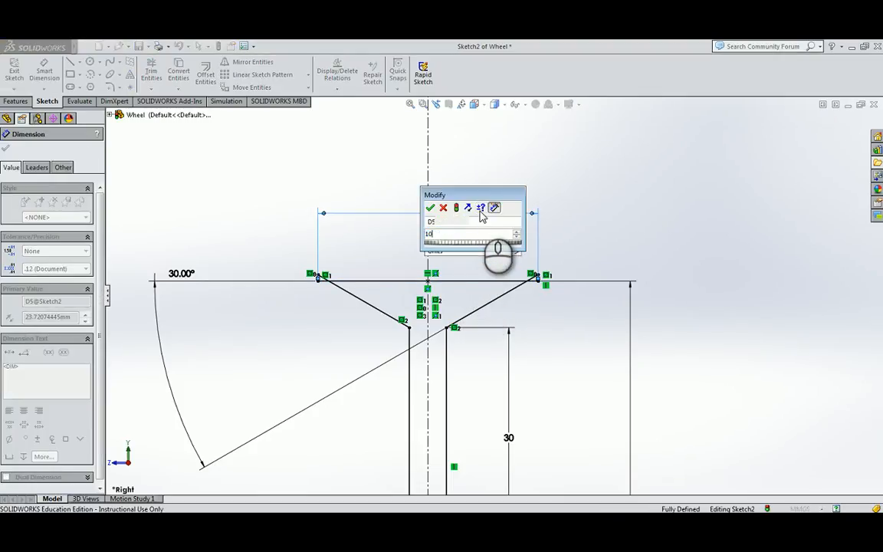
pyautogui.press('Return')
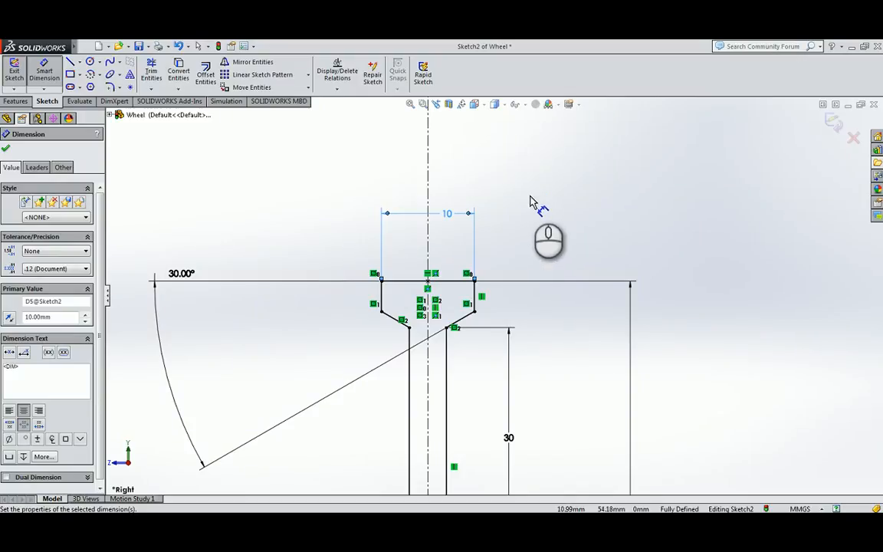
# Step: Switch to the isometric view and display the cylinder's temporary axis, ending the dimensioning
pyautogui.click(474, 104)
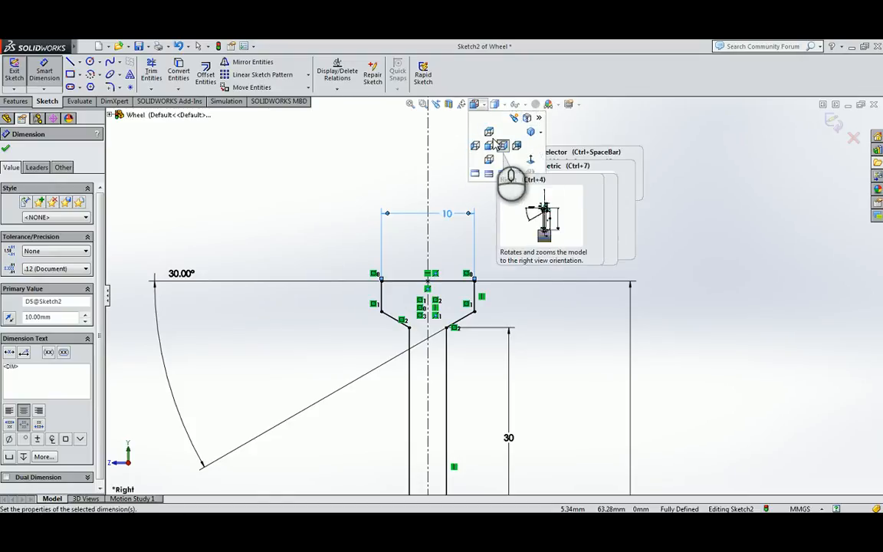
pyautogui.click(528, 136)
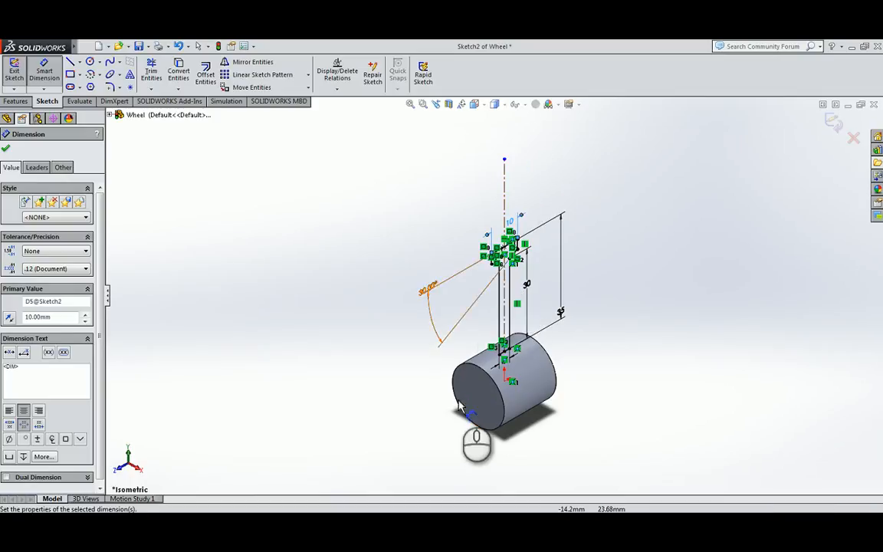
pyautogui.click(523, 106)
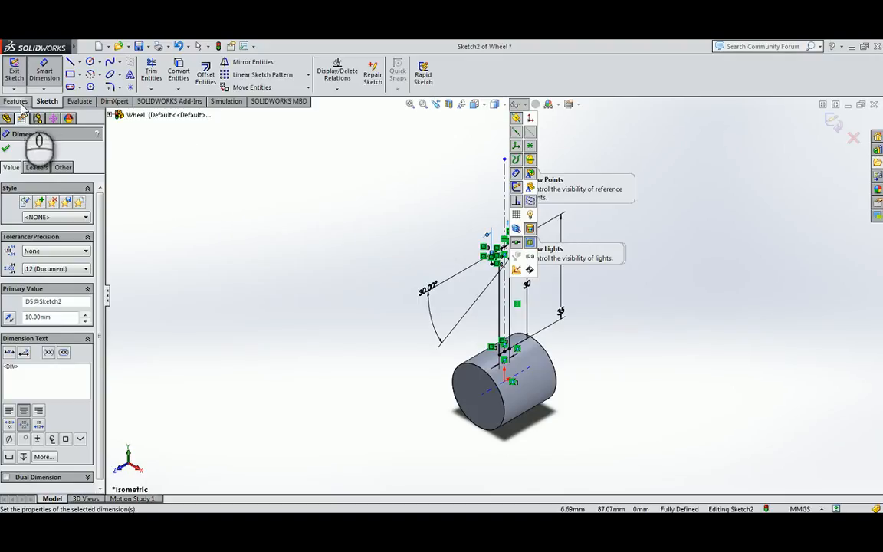
pyautogui.click(7, 150)
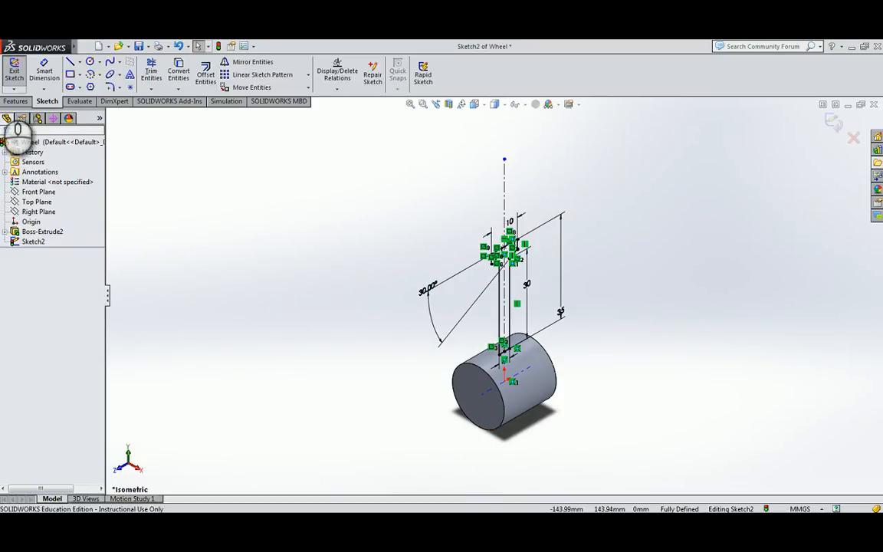
# Step: Revolve the rim profile 360 degrees with merged result, replacing the preselected sketch centerline with the cylinder's temporary axis as axis of revolution
pyautogui.click(14, 100)
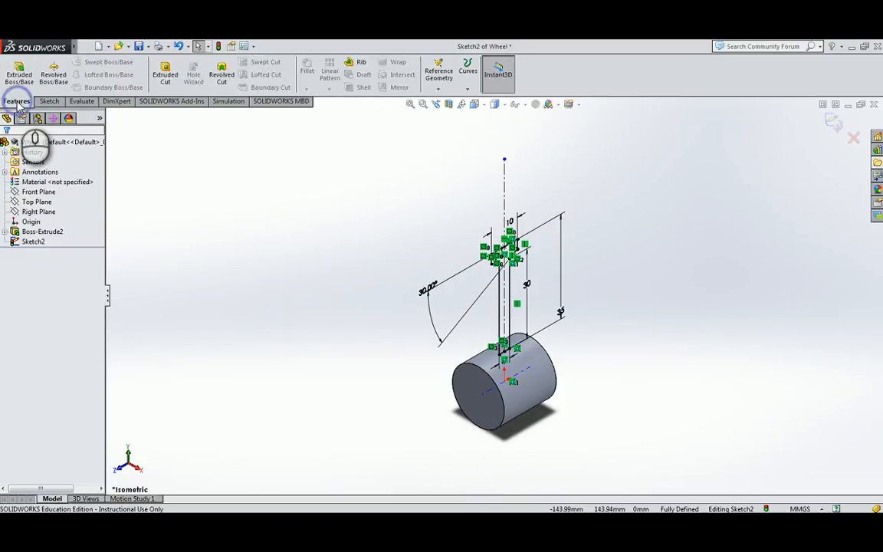
pyautogui.click(54, 77)
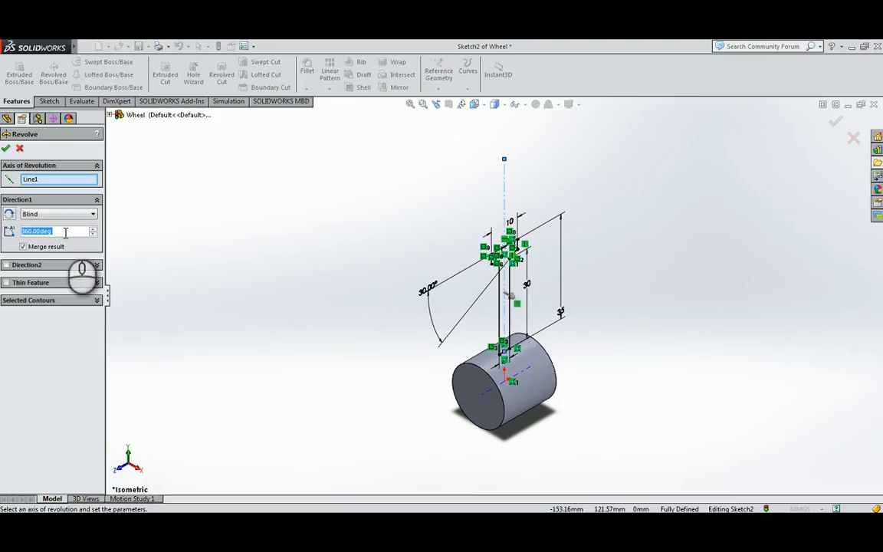
pyautogui.rightClick(44, 181)
pyautogui.click(73, 198)
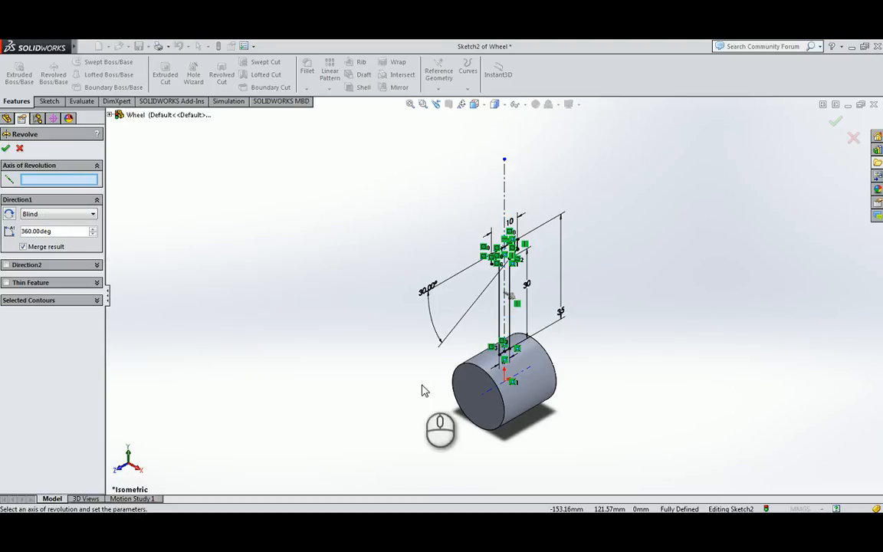
pyautogui.click(484, 398)
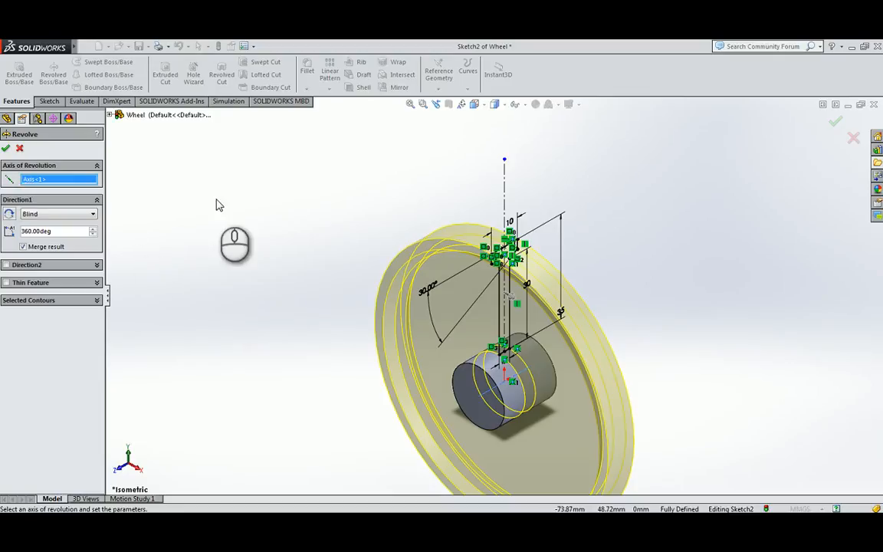
pyautogui.click(7, 148)
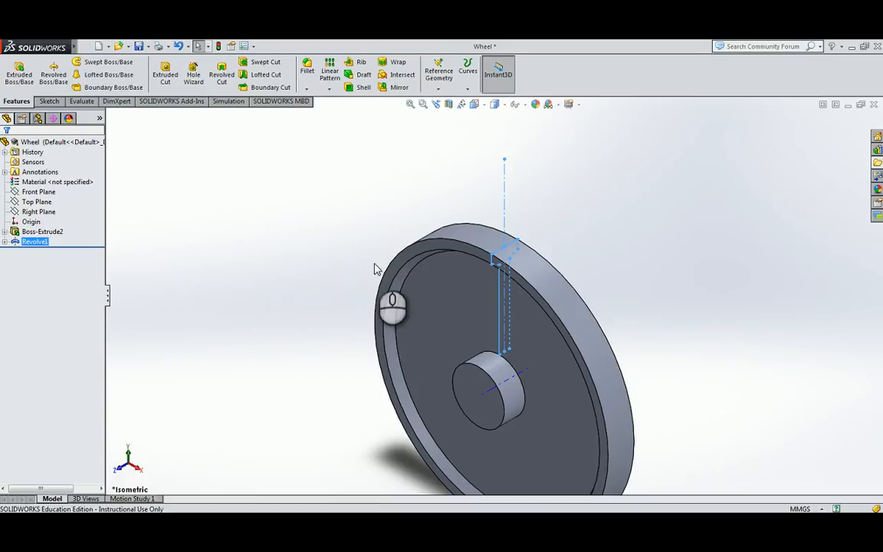
# Step: Fit the whole wheel in the view and save the part under its existing name
pyautogui.press('f')
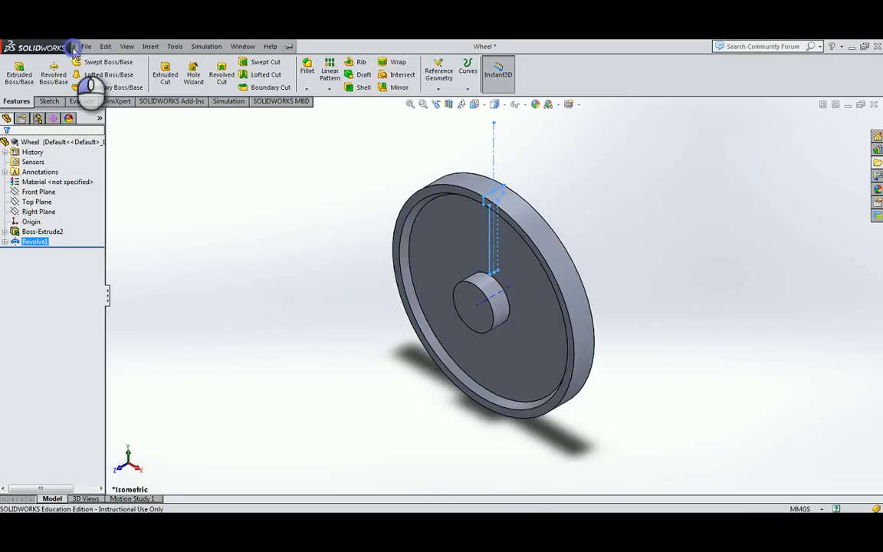
pyautogui.click(86, 46)
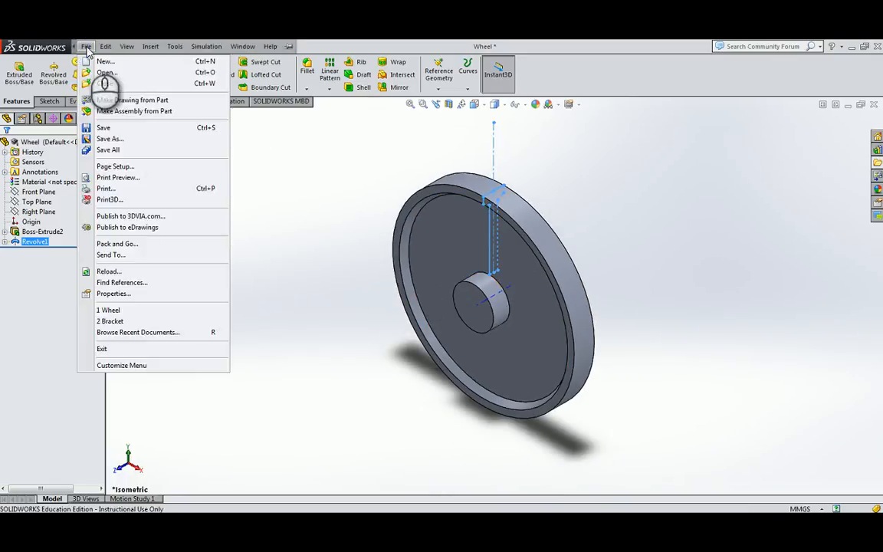
pyautogui.click(107, 128)
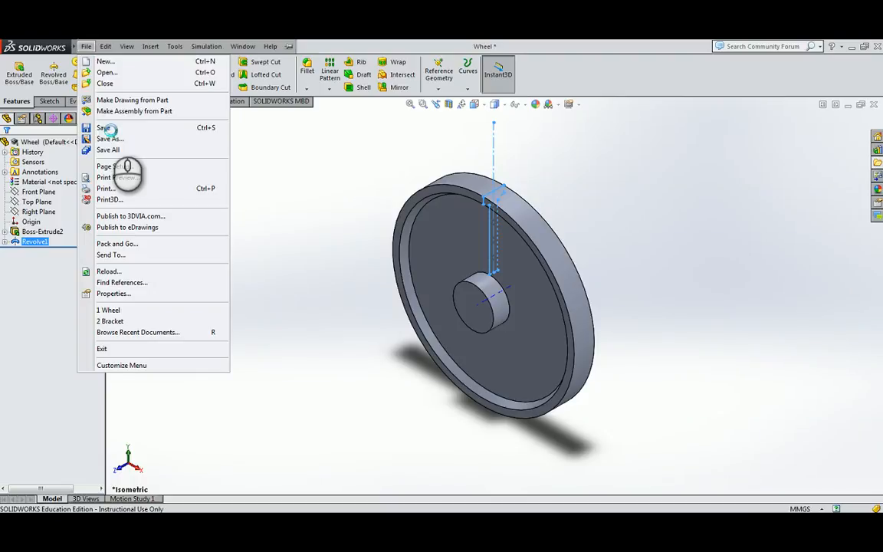